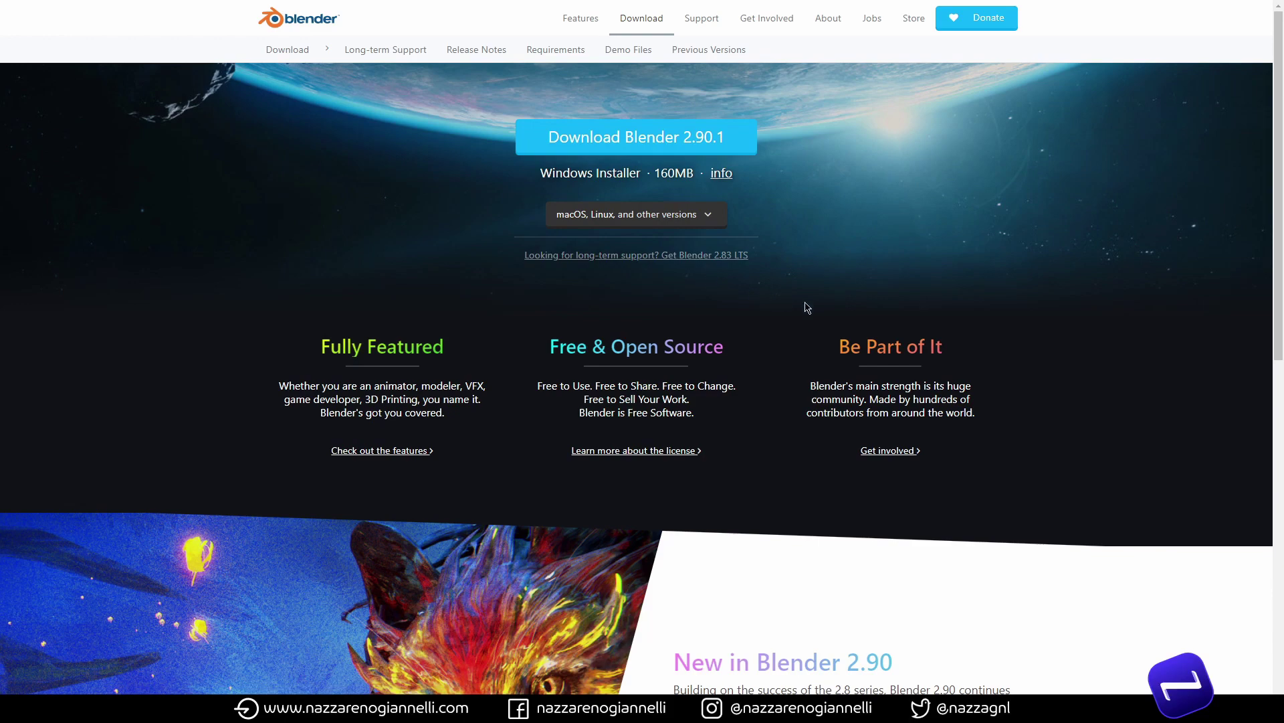
Go to the Blender Experimental downloads and list the experimental 2.92.0 branch builds for Windows
scroll(860, 278, "down", 10)
scroll(860, 284, "down", 1)
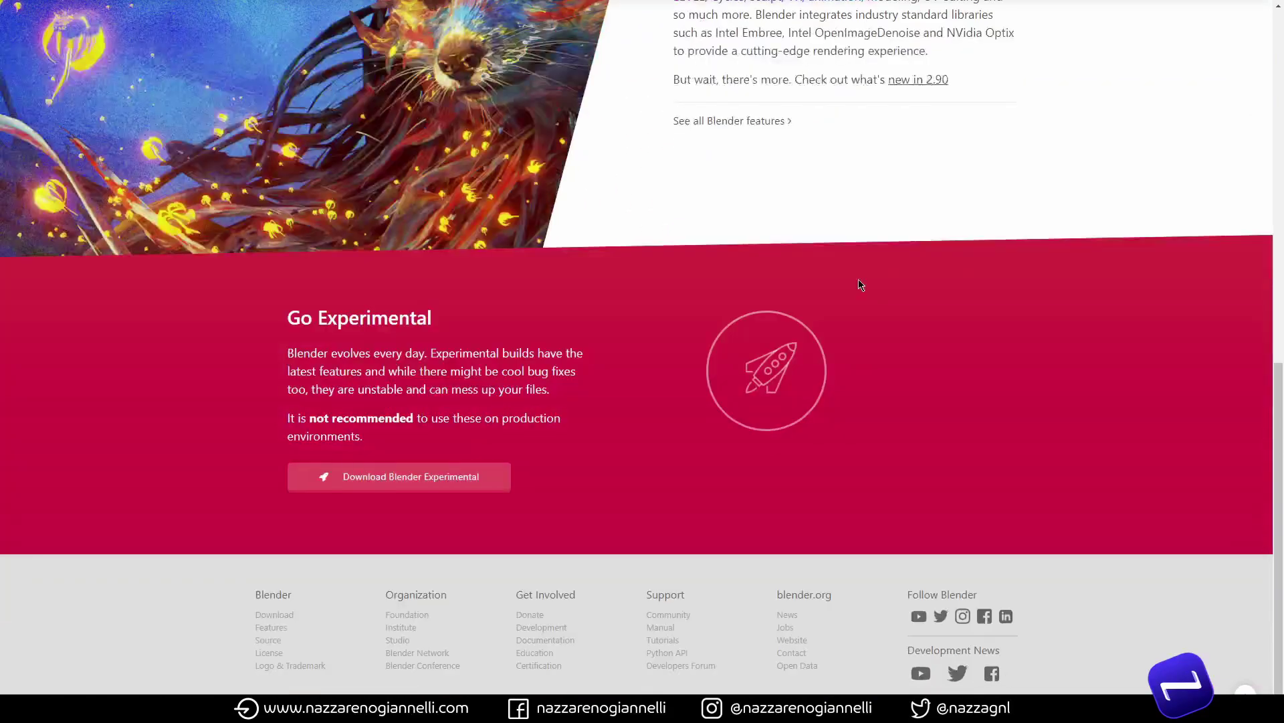
left_click(373, 479)
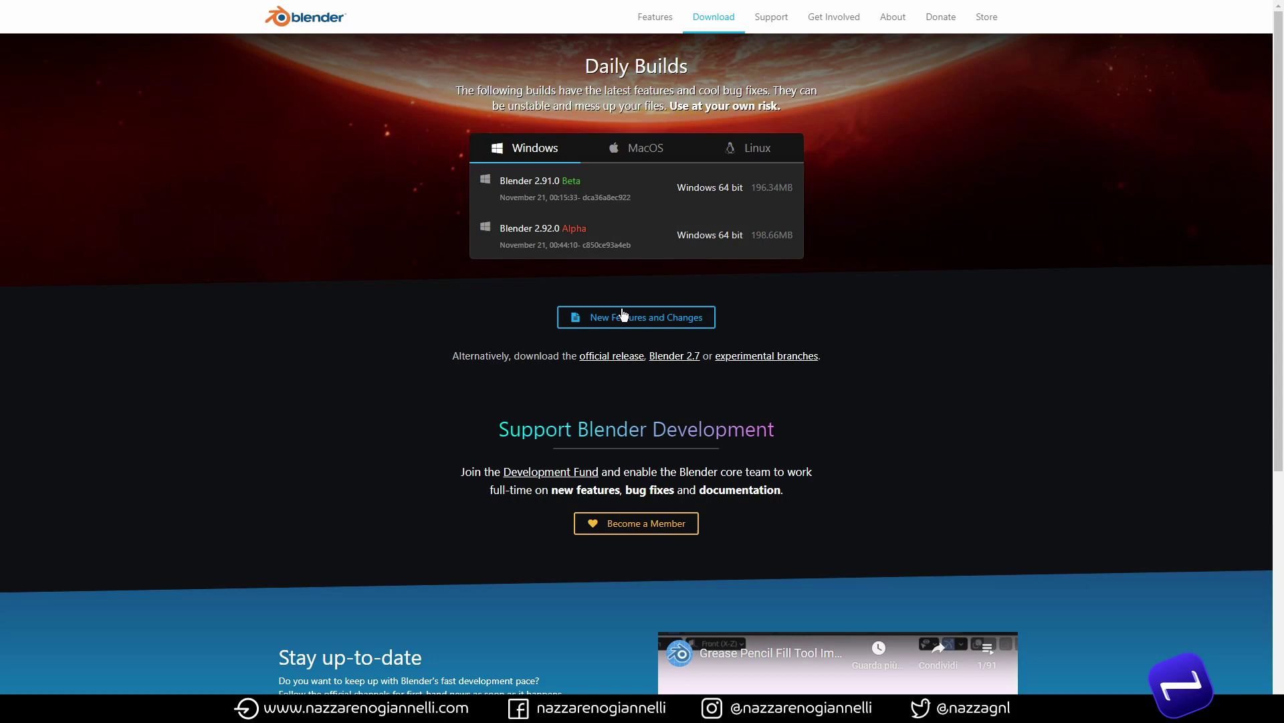
left_click(757, 359)
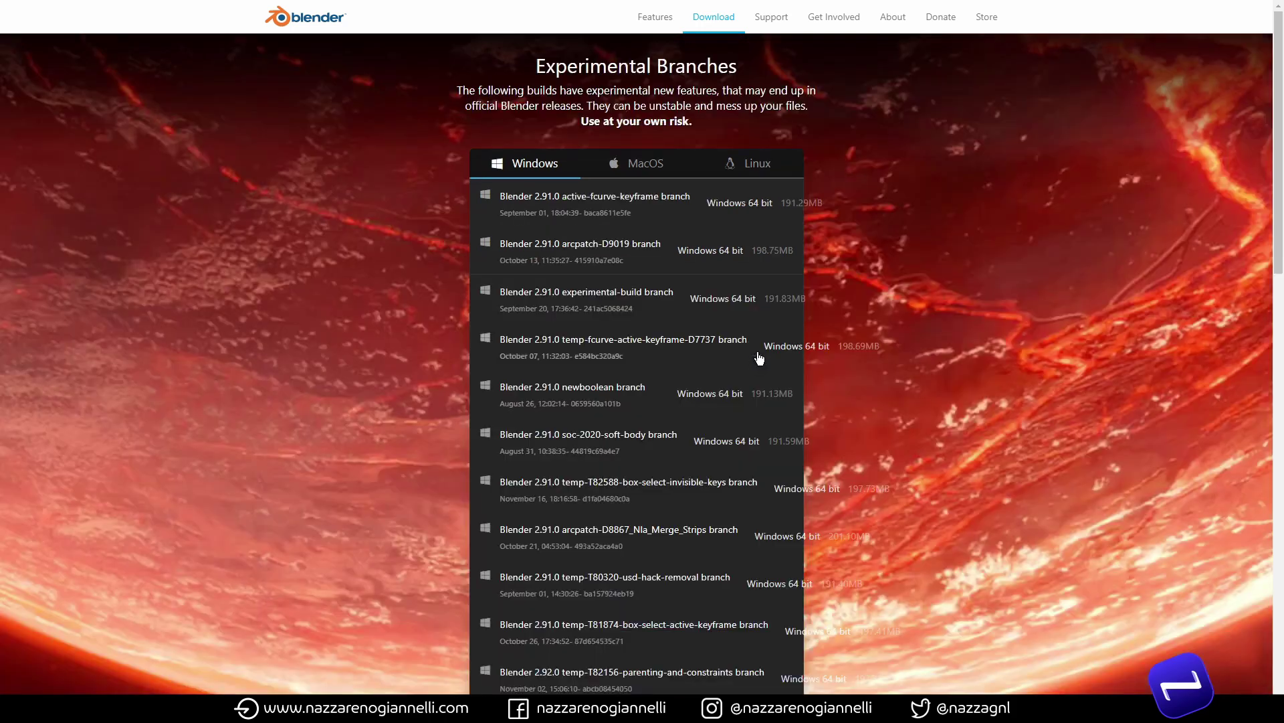
left_click_drag(1273, 208, 1240, 402)
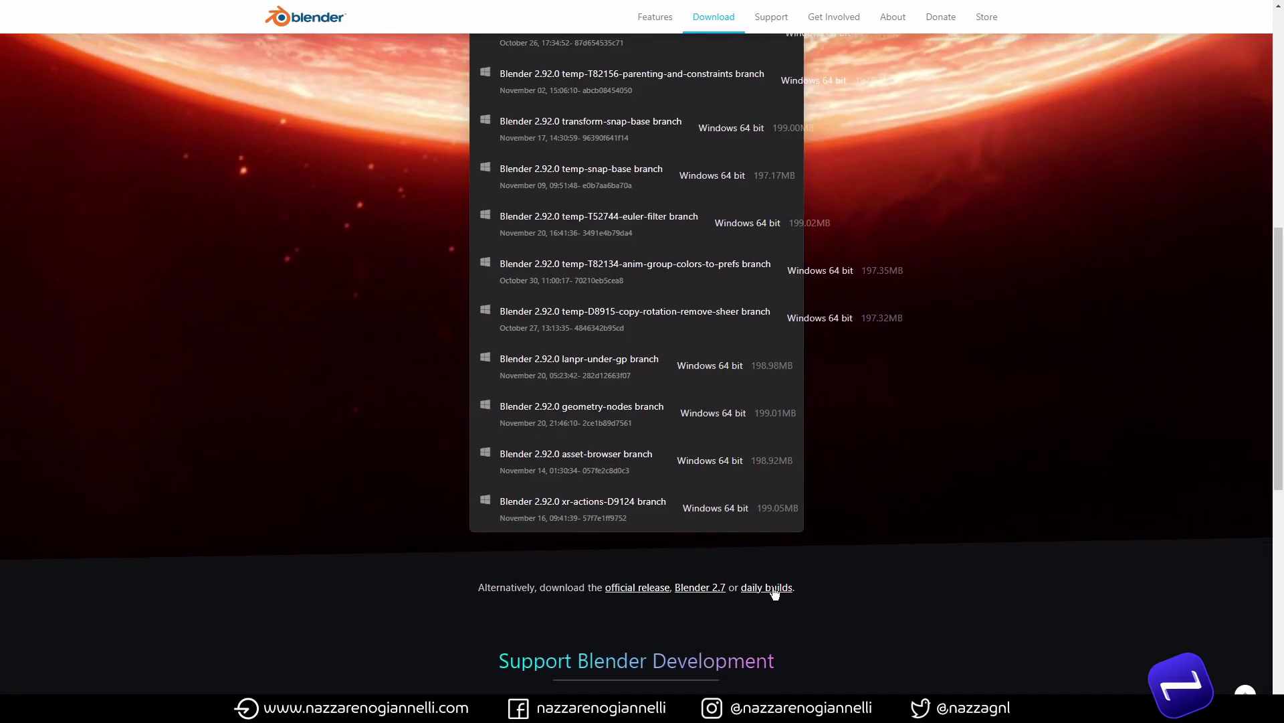
Return to the Daily Builds page listing the 2.91.0 Beta and 2.92.0 Alpha builds
left_click(773, 589)
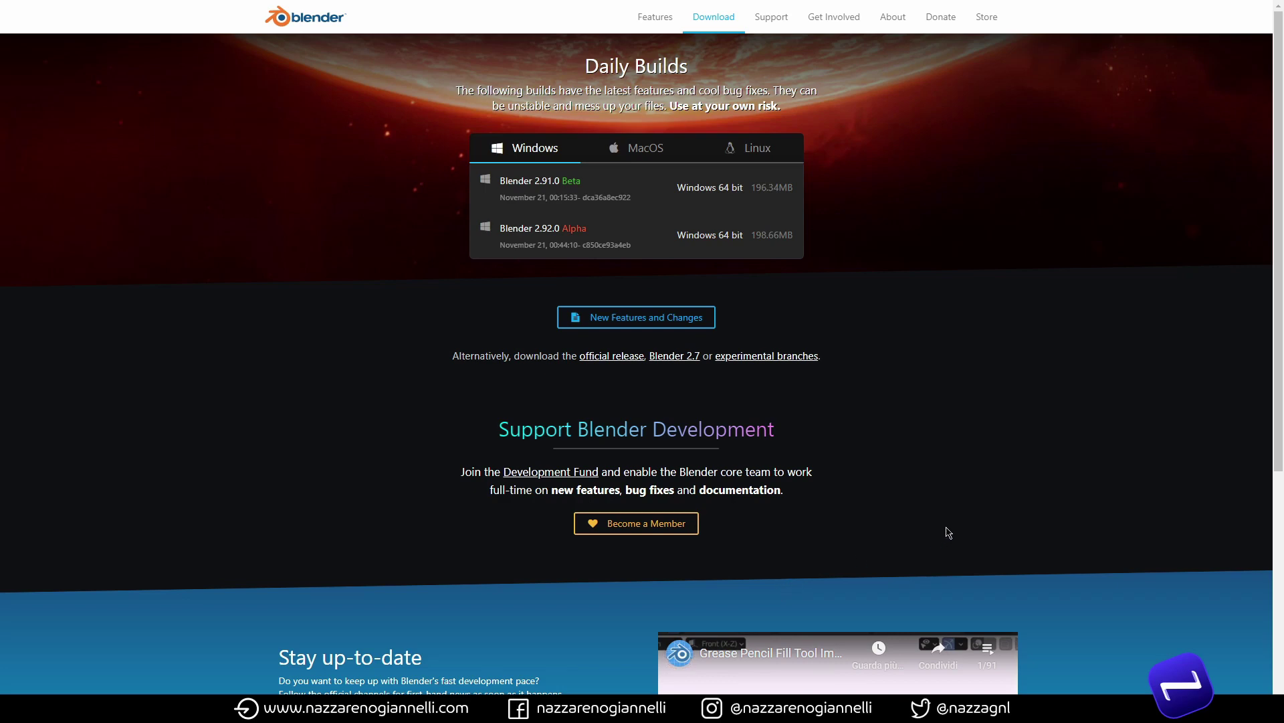
scroll(950, 529, "down", 4)
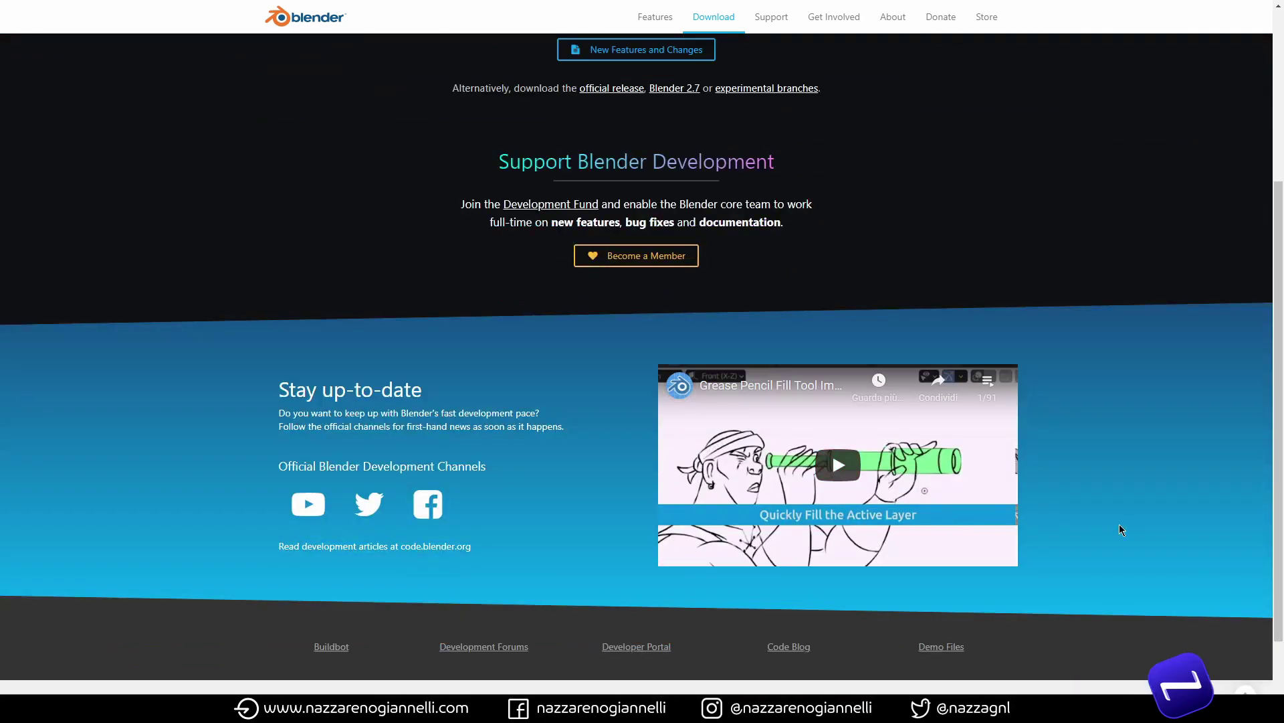
scroll(1160, 529, "up", 4)
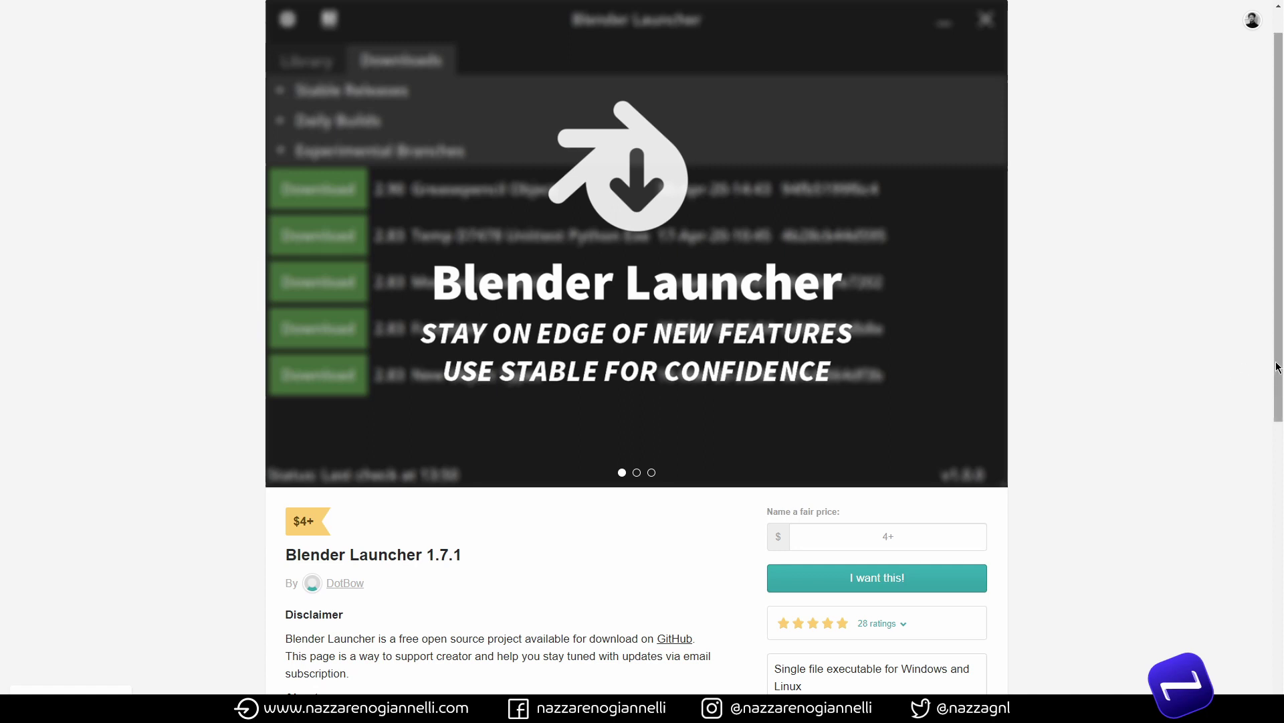
Scroll the Blender Launcher 1.7.1 Gumroad page down to its product details
mouse_move(1278, 367)
left_mouse_down()
mouse_move(1278, 502)
mouse_move(1279, 344)
left_mouse_up()
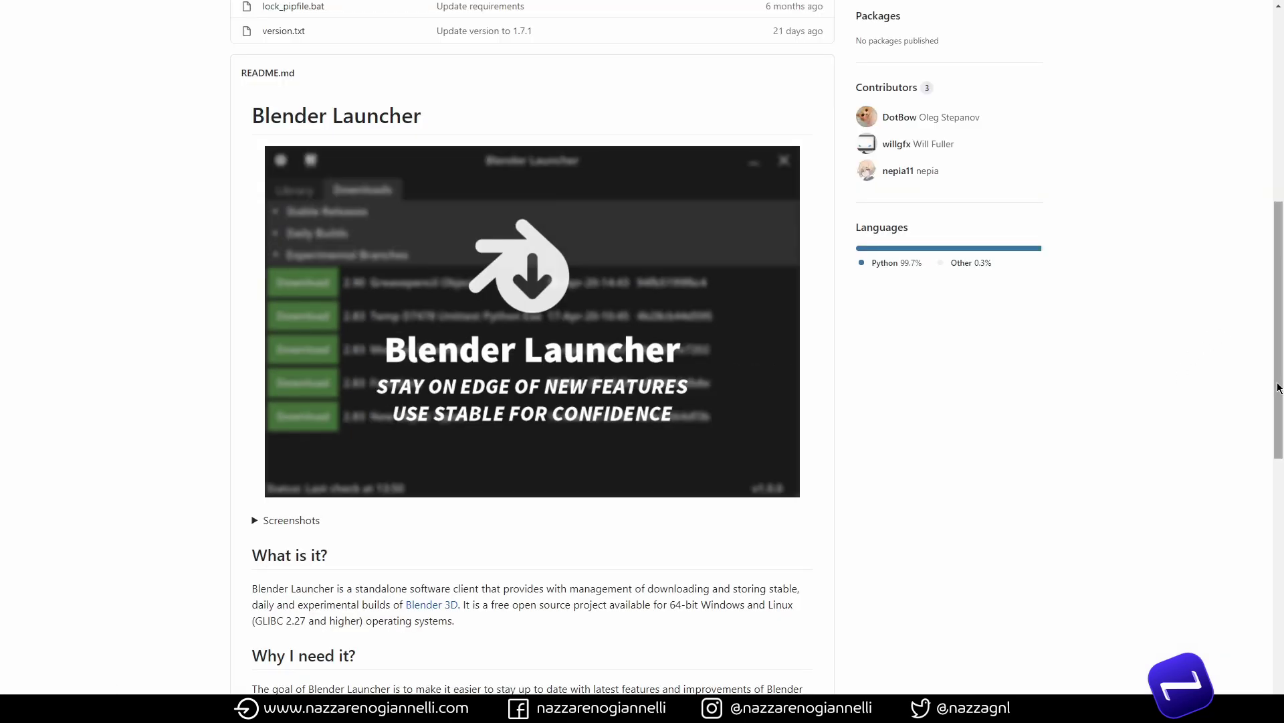
Scroll the DotBow/Blender-Launcher README to its features and 'How to start using it?' section
left_click_drag(1279, 388, 1276, 193)
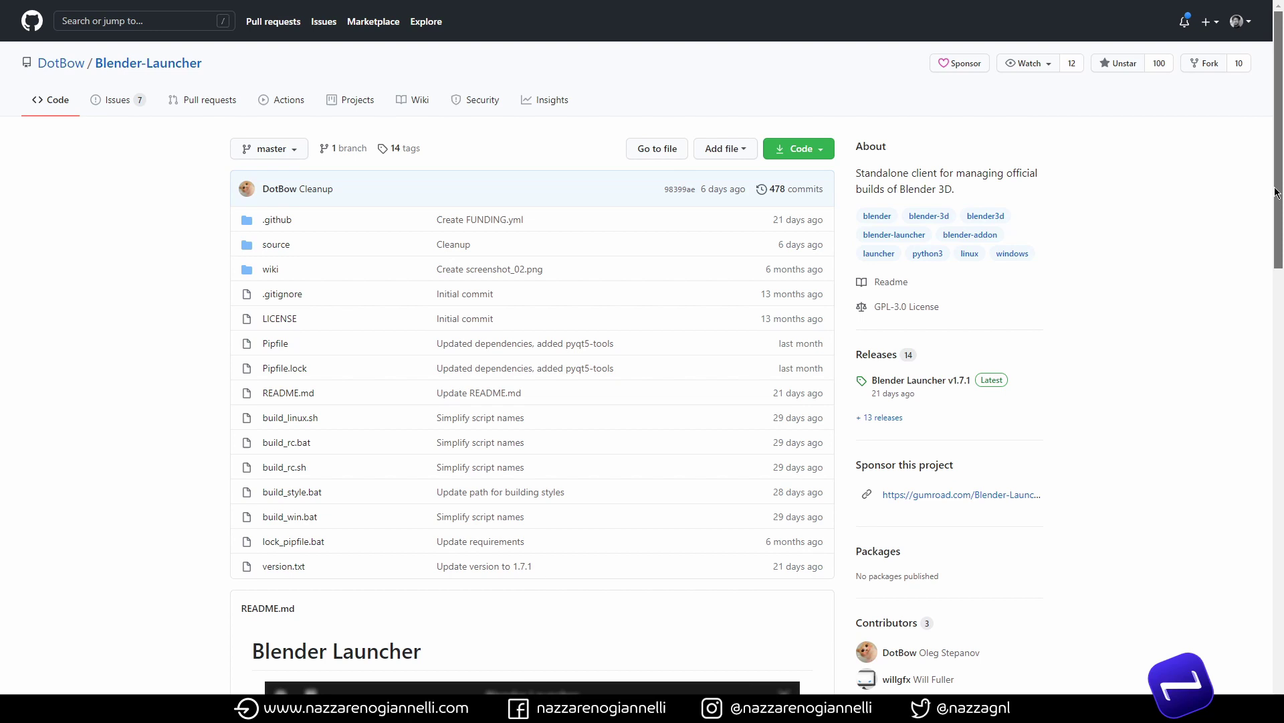
left_click_drag(1277, 193, 1253, 275)
scroll(1254, 275, "down", 5)
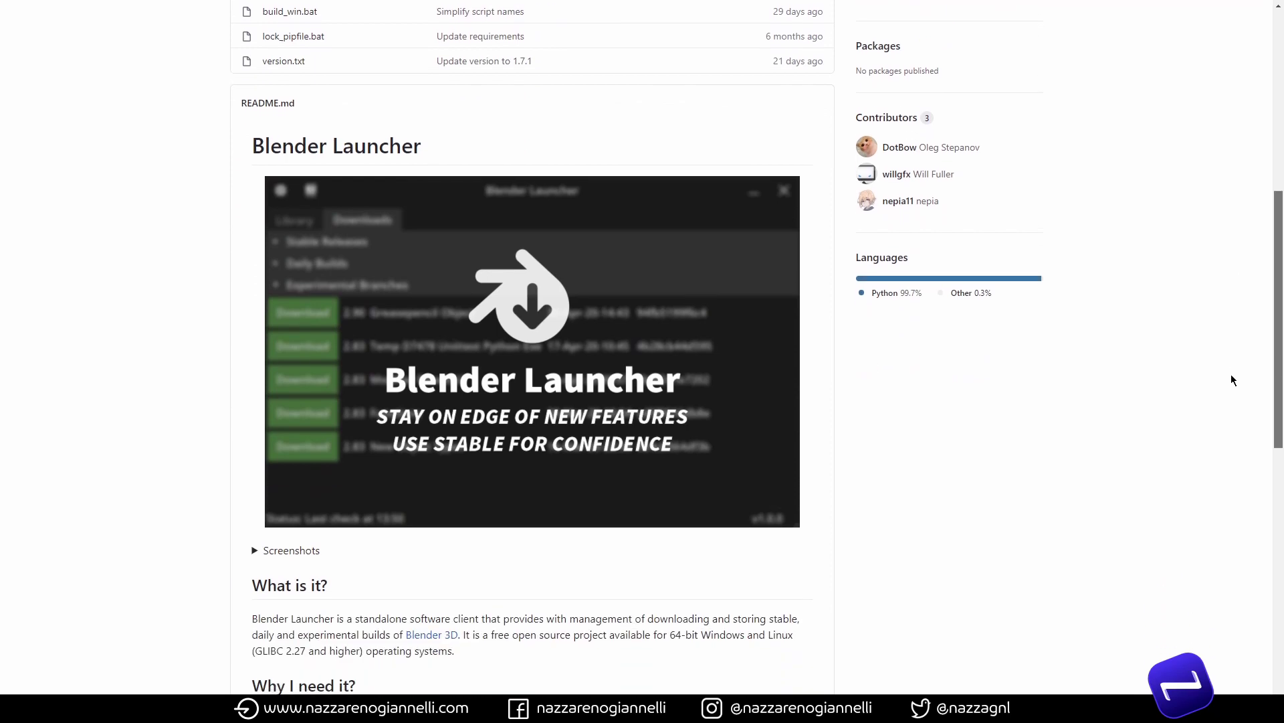
scroll(1227, 403, "down", 8)
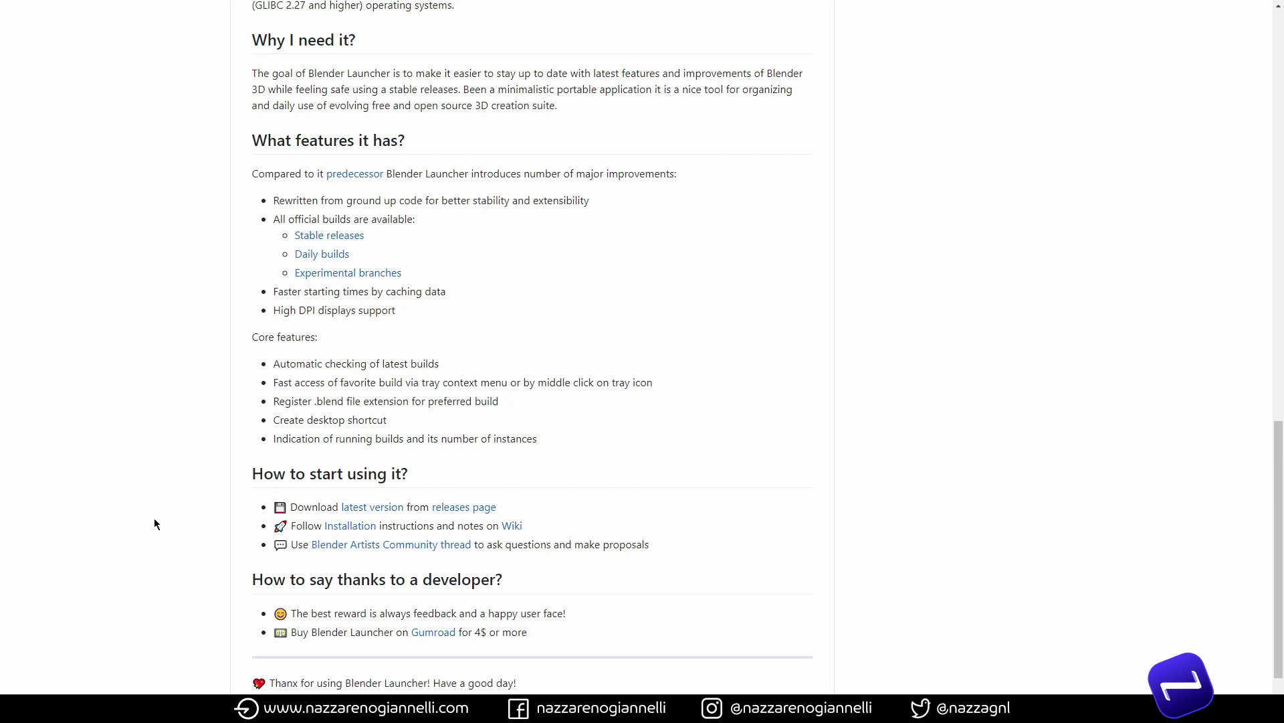
Download Blender_Launcher_v1.7.1_Windows_x64.zip from the latest release and switch to the Blender Foundation folder
left_click(368, 512)
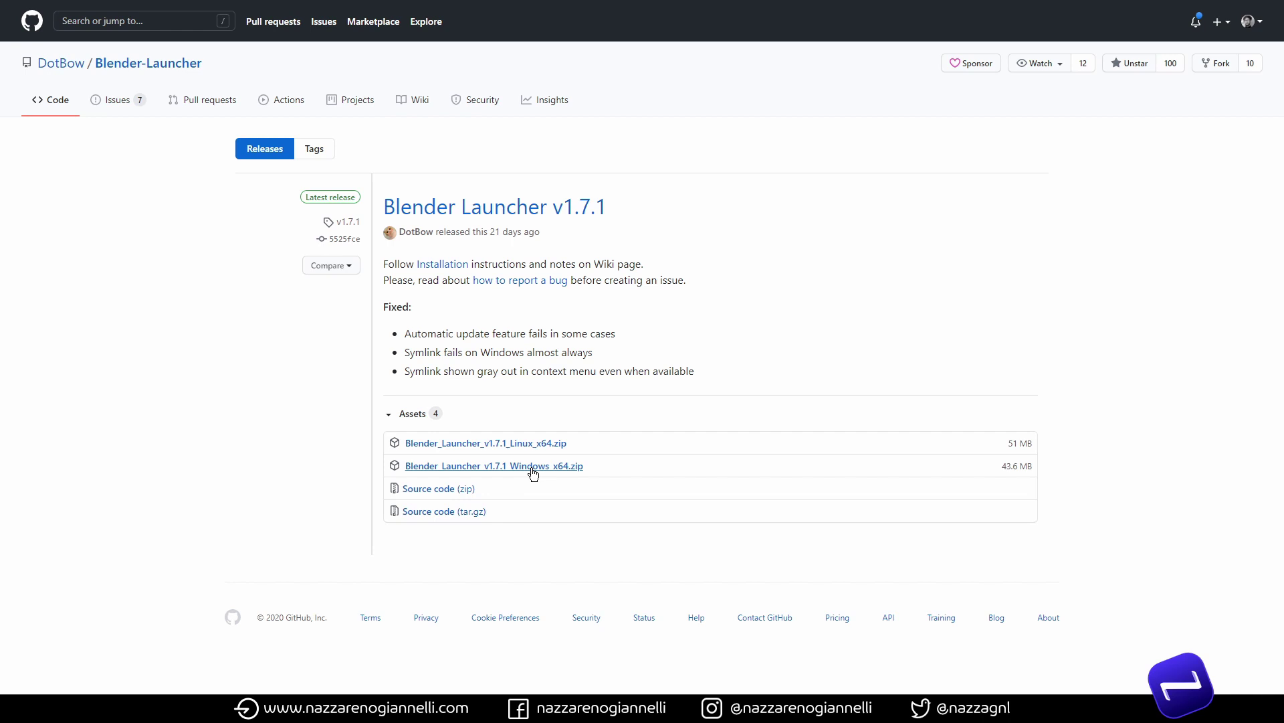
left_click(533, 467)
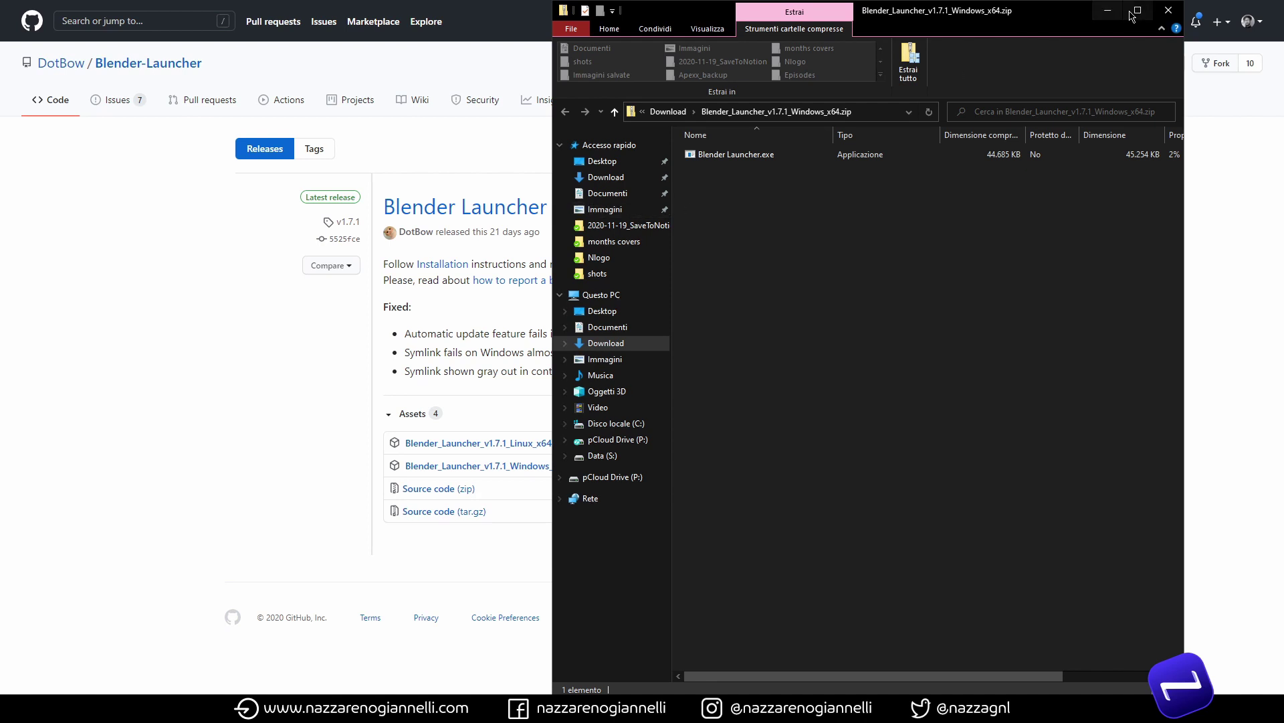
left_click(1168, 10)
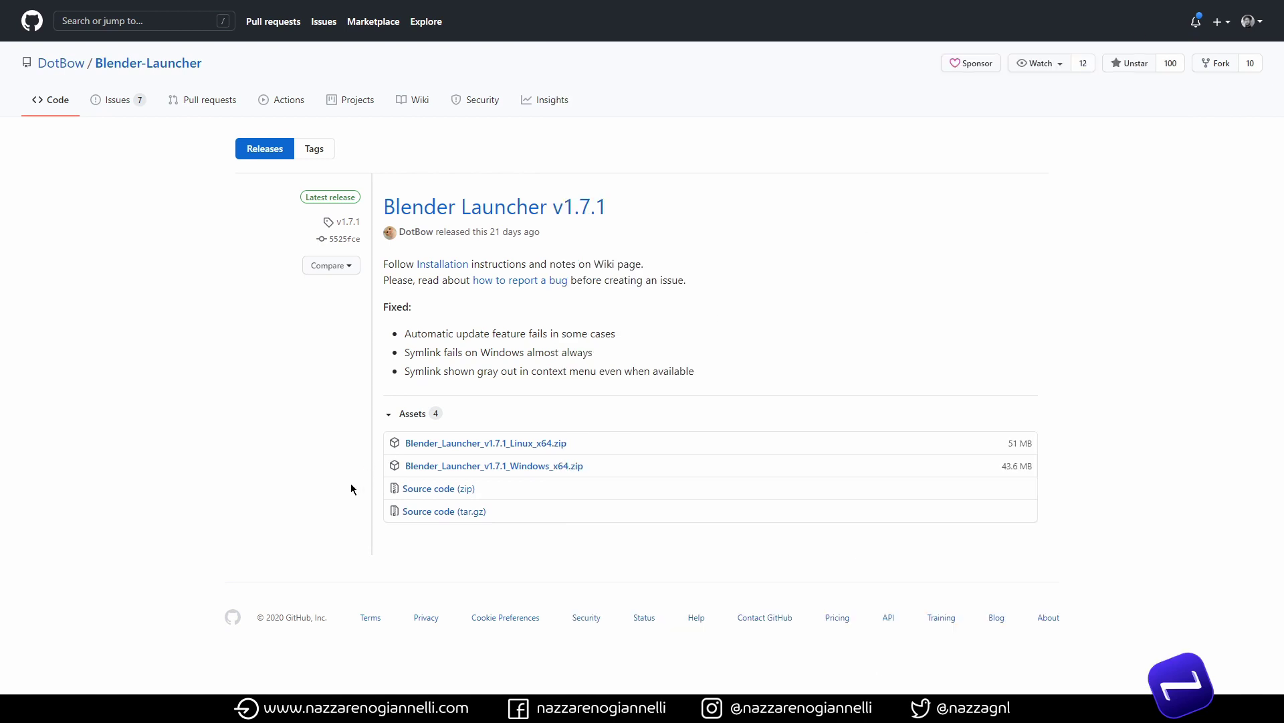
key("alt+Tab")
key("alt+Tab")
key("alt+Tab")
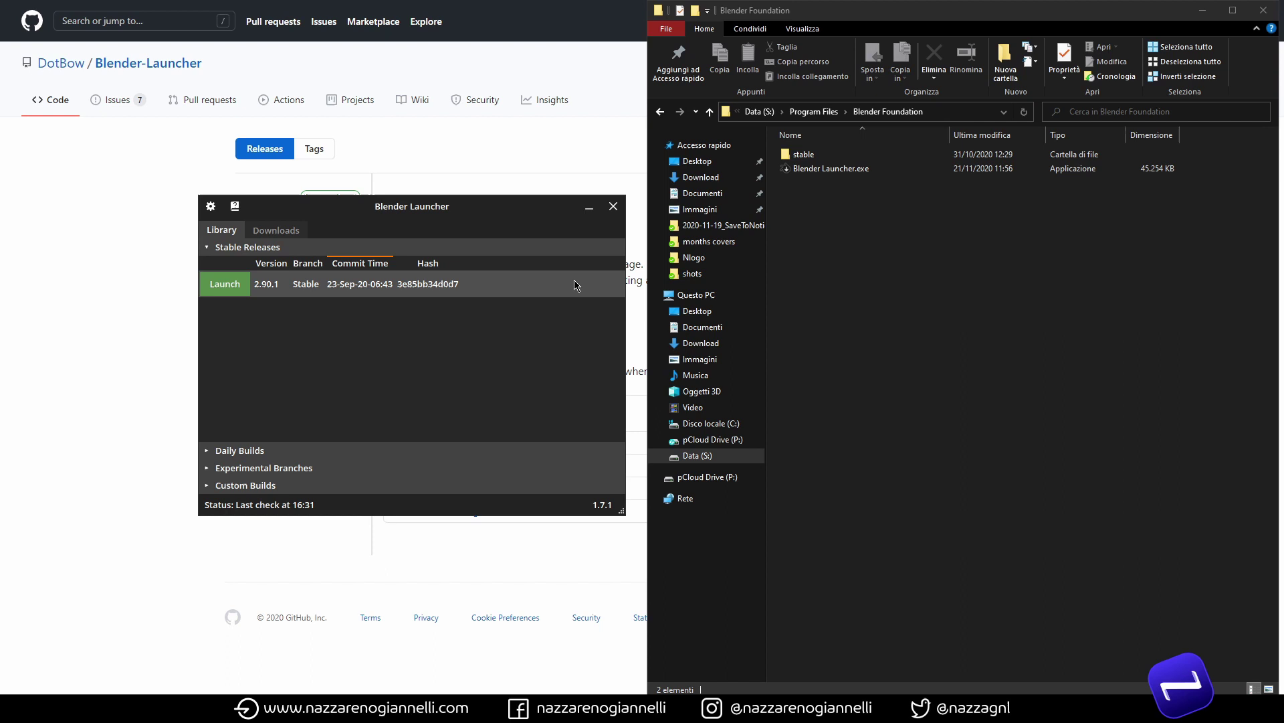
Run Blender Launcher and browse its Downloads and Library sections, ending on Stable Releases with 2.90.1
left_click_drag(495, 216, 501, 203)
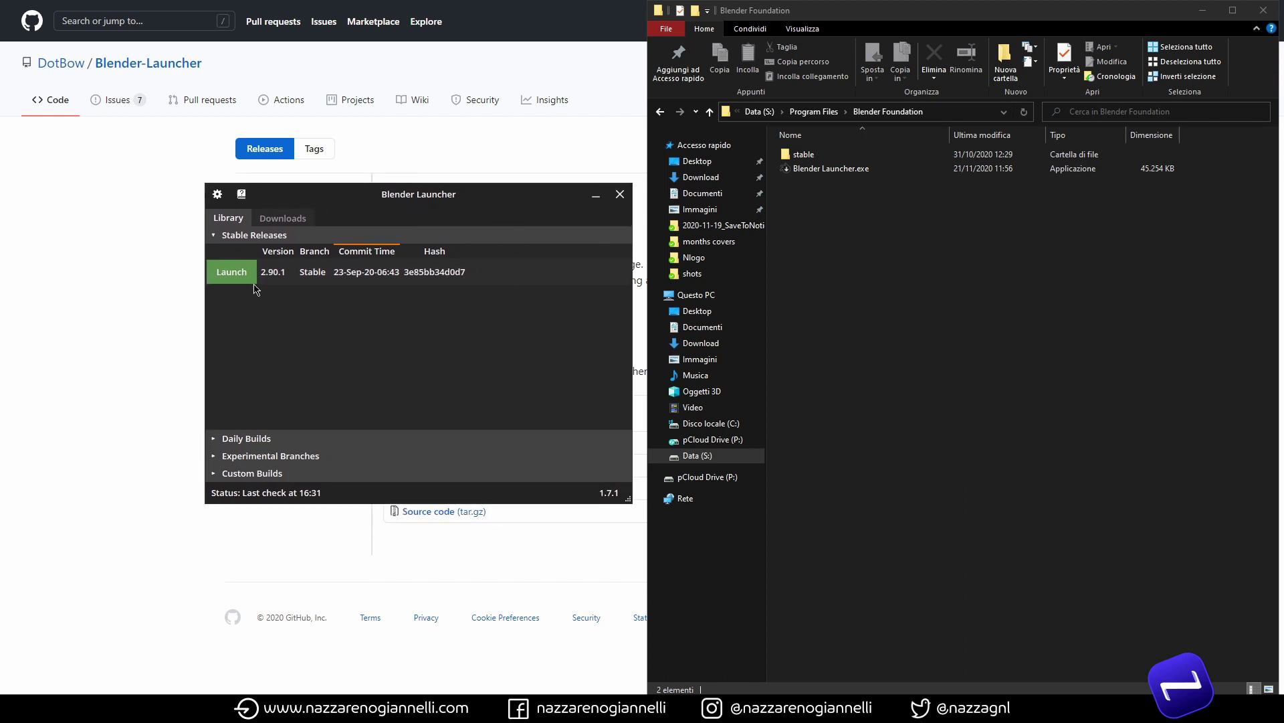
left_click(298, 221)
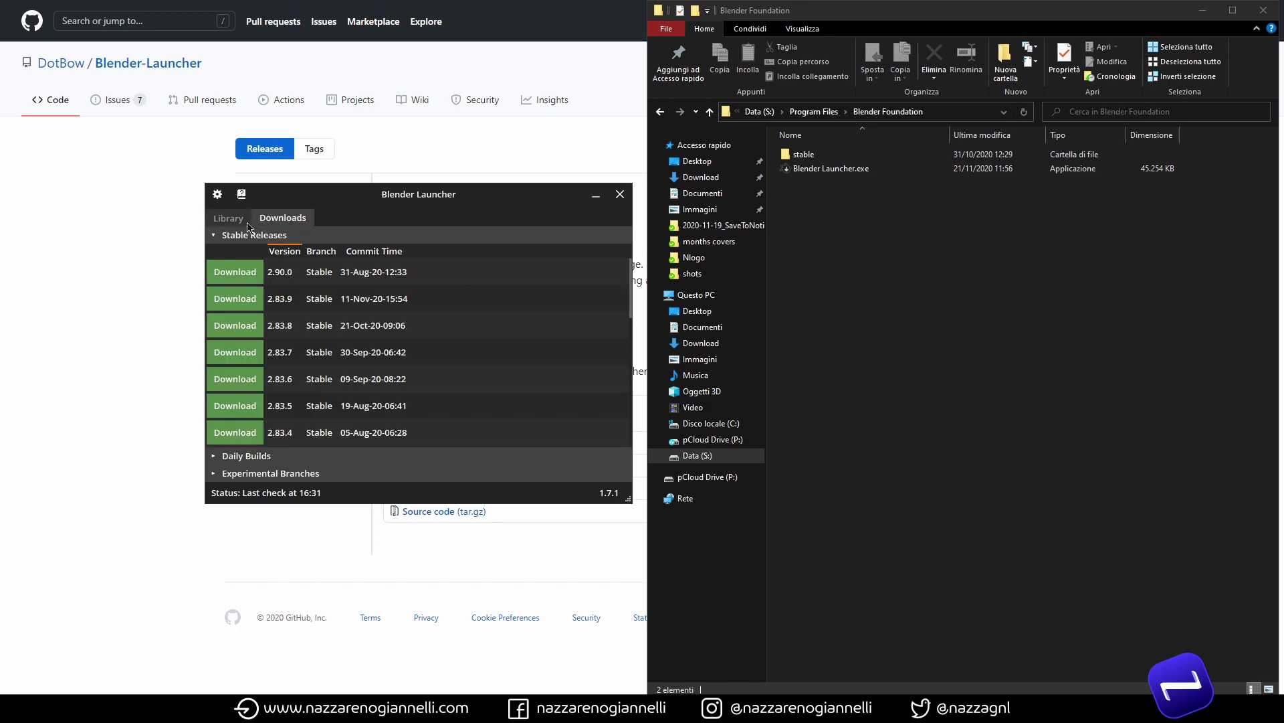
left_click(234, 220)
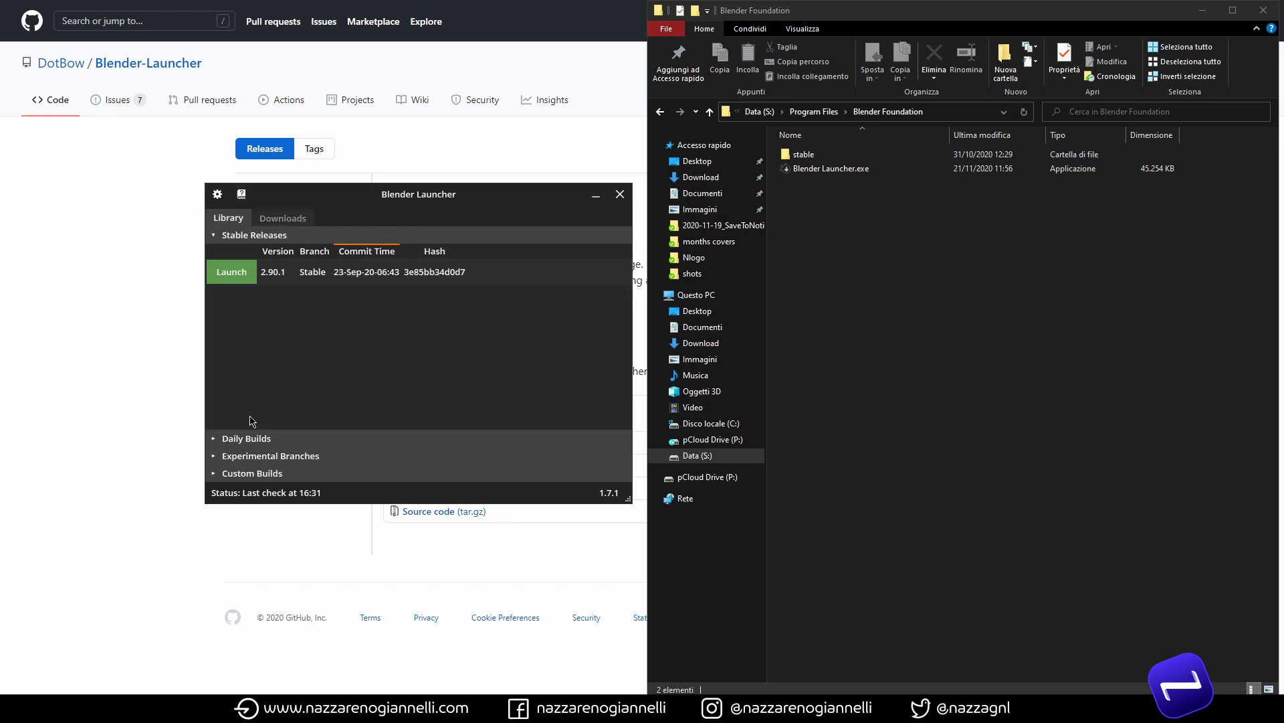
left_click(253, 439)
left_click(255, 455)
left_click(258, 473)
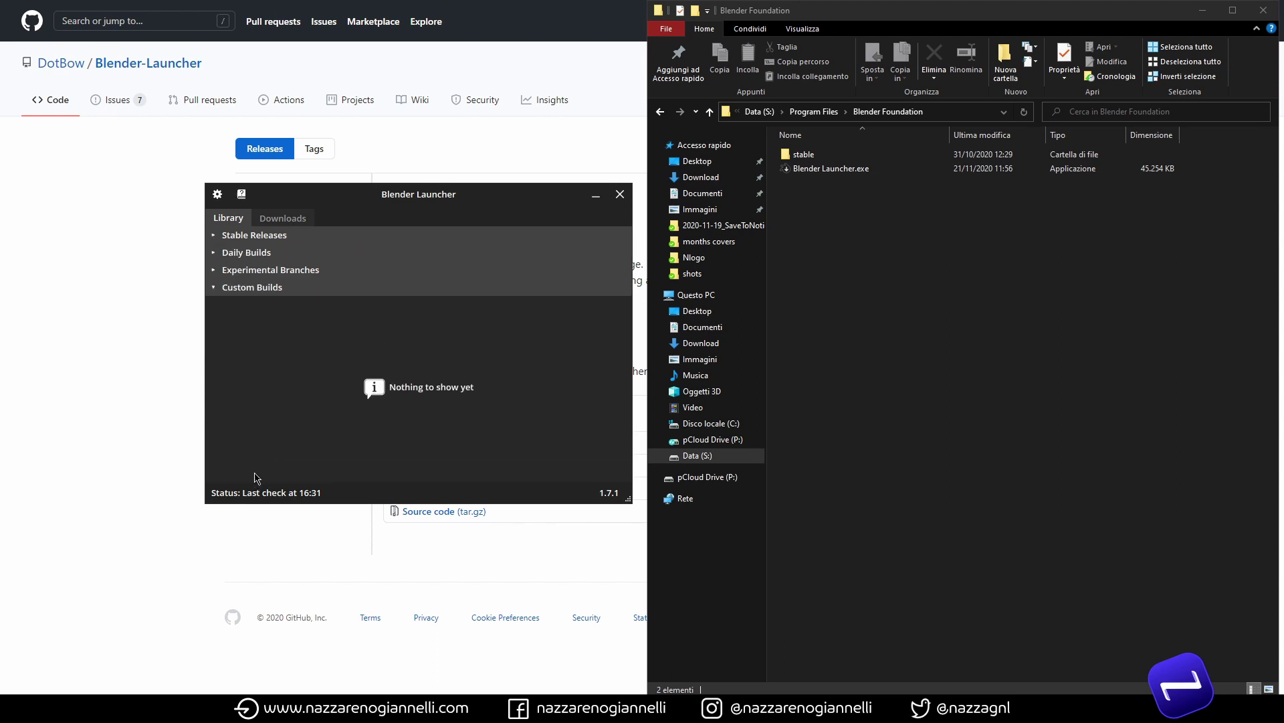
left_click(248, 235)
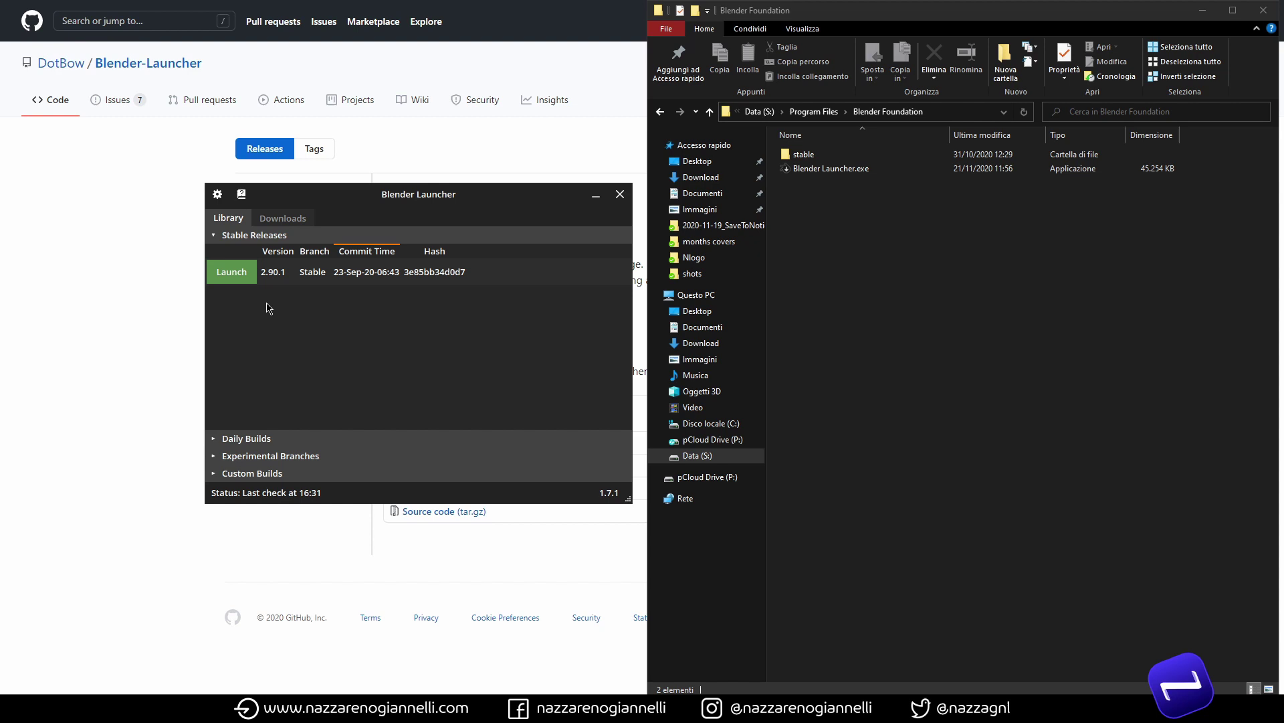
left_click(283, 218)
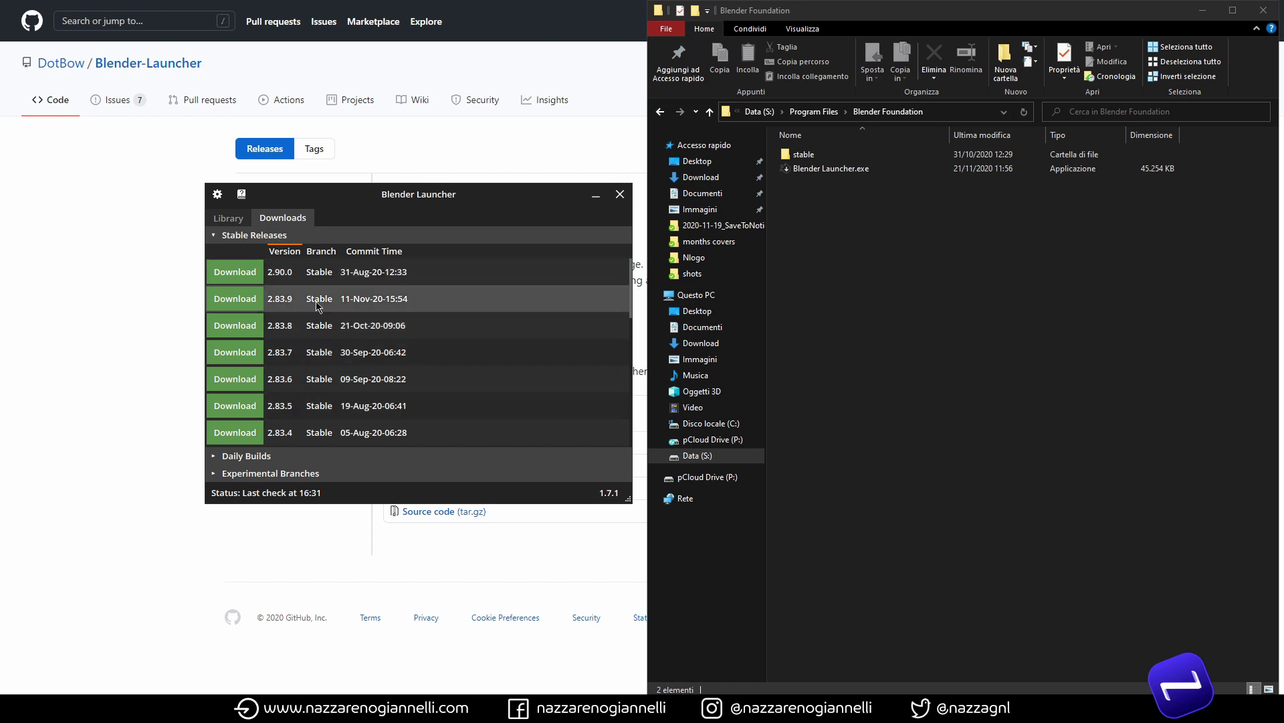
scroll(349, 372, "down", 4)
scroll(350, 372, "down", 3)
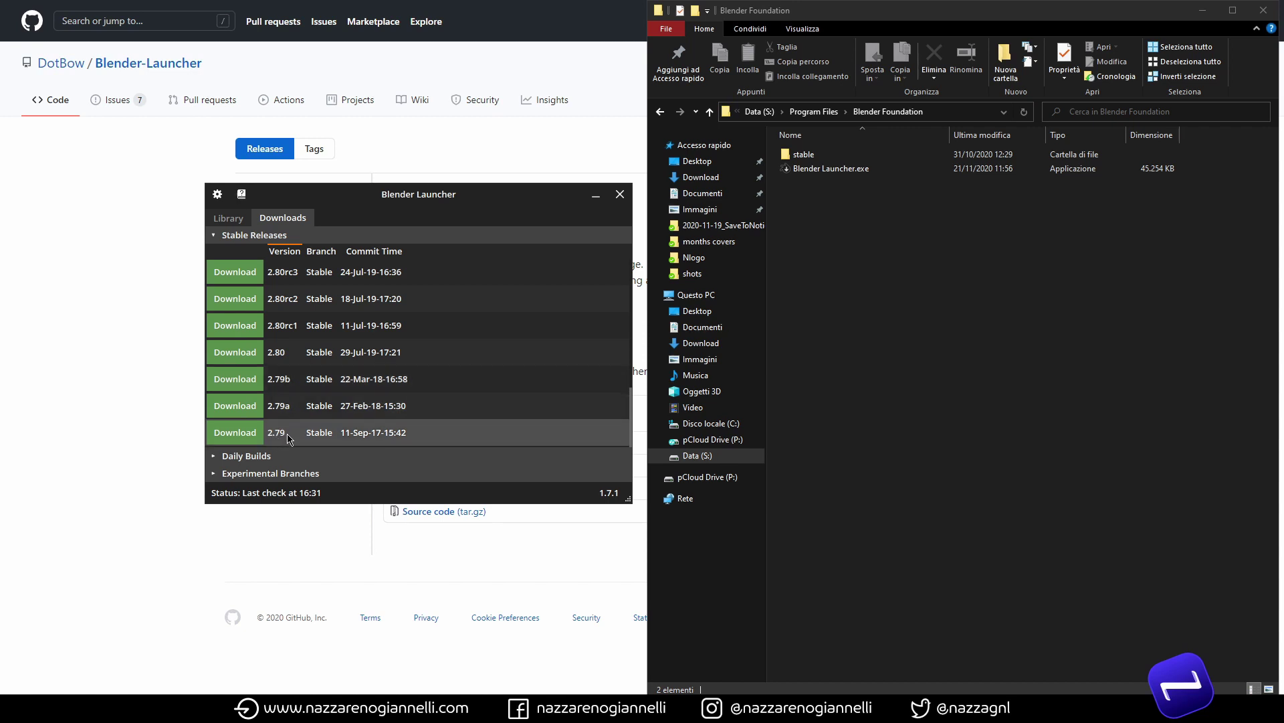
scroll(289, 434, "up", 5)
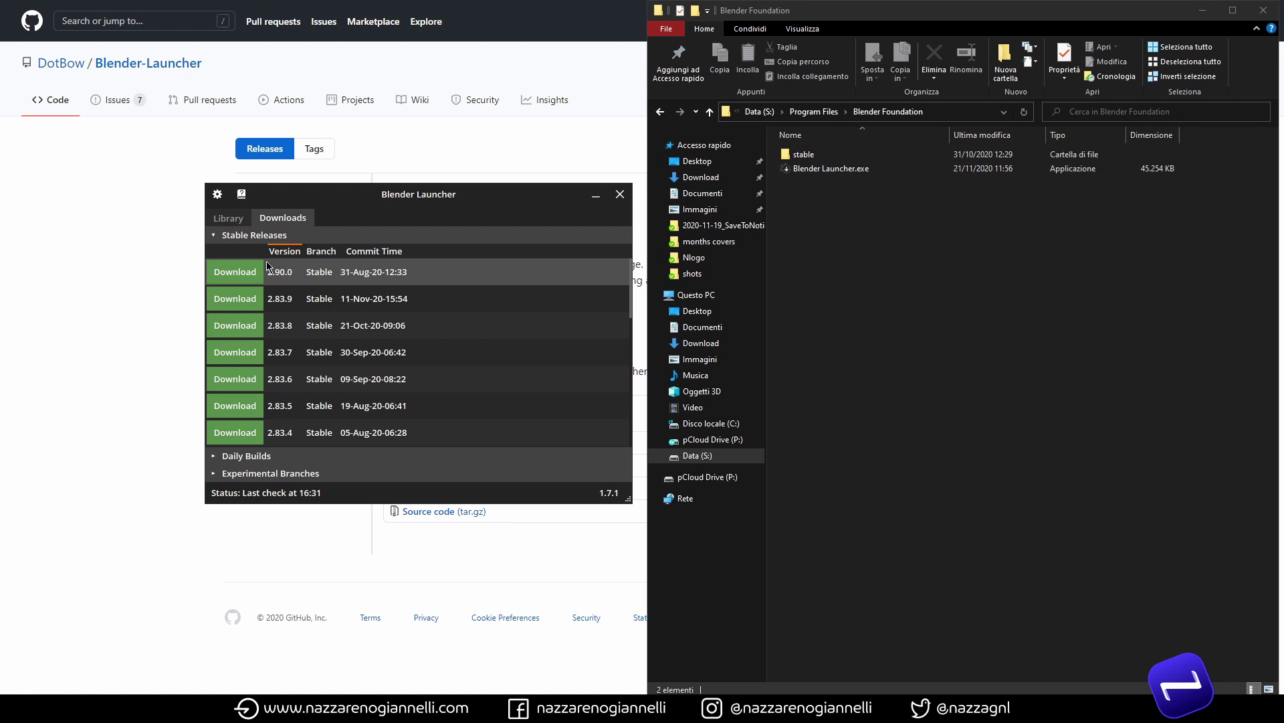
left_click(229, 218)
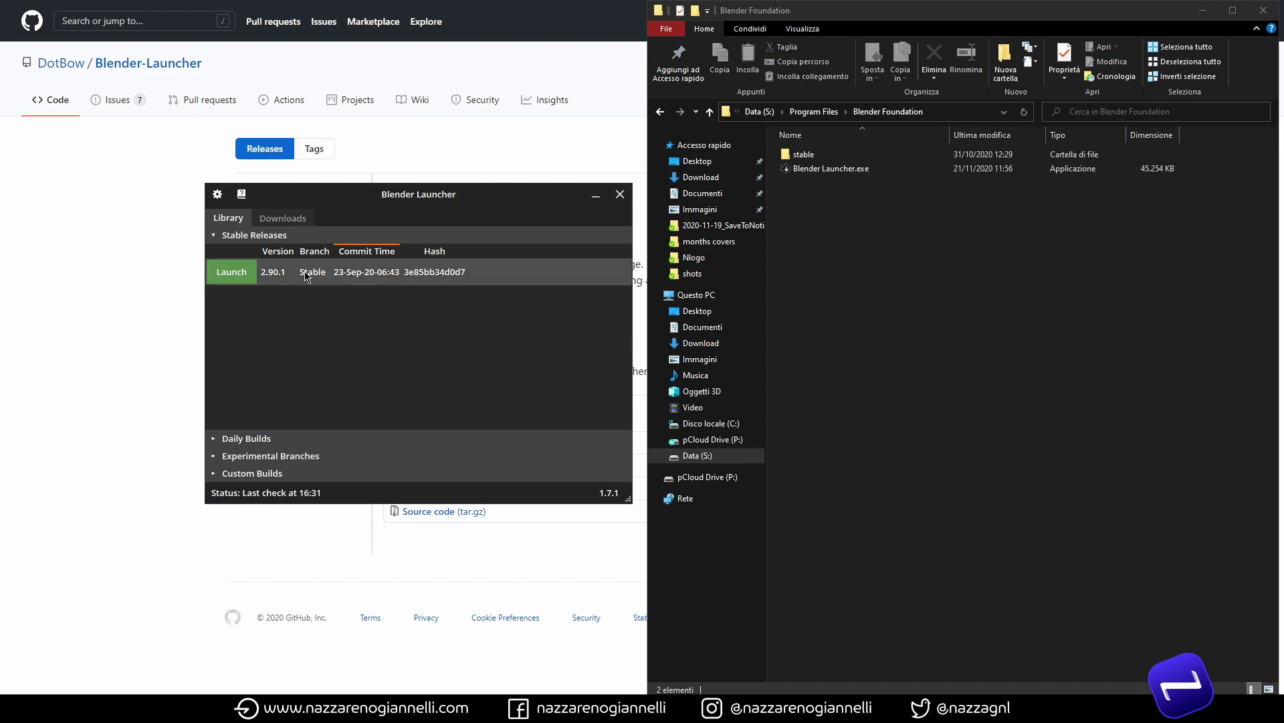
left_click(282, 218)
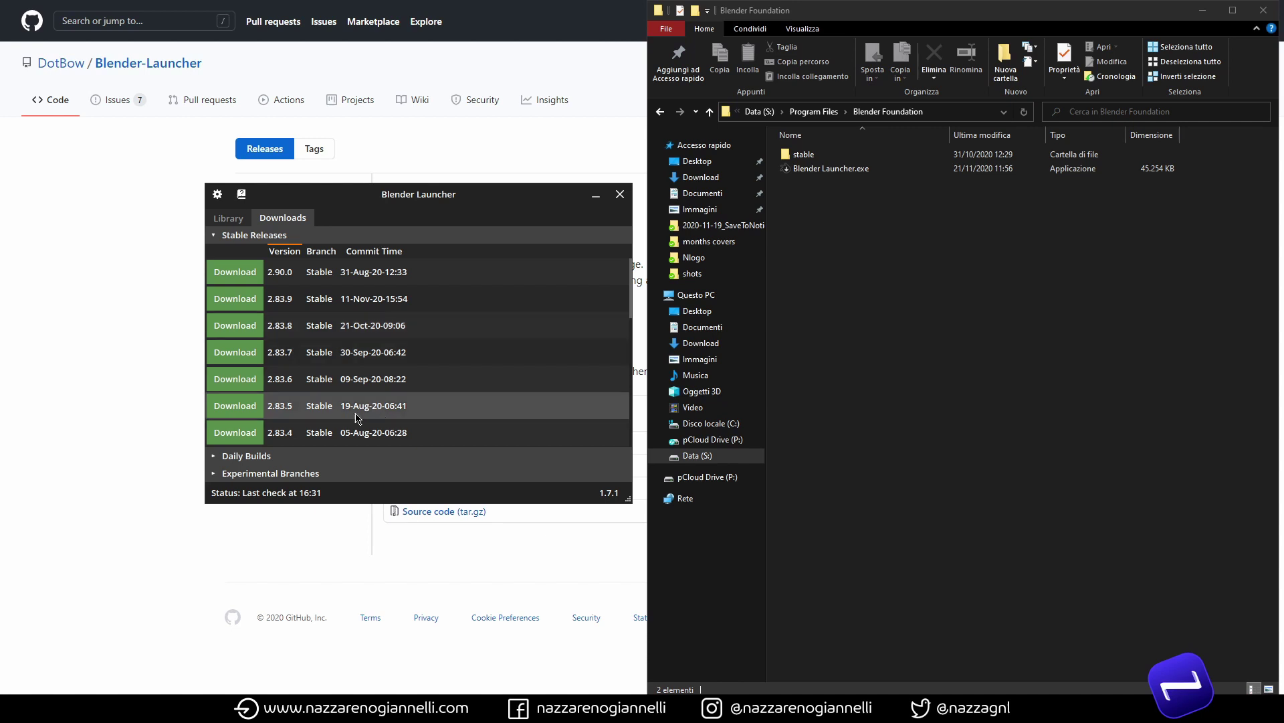
left_click(251, 457)
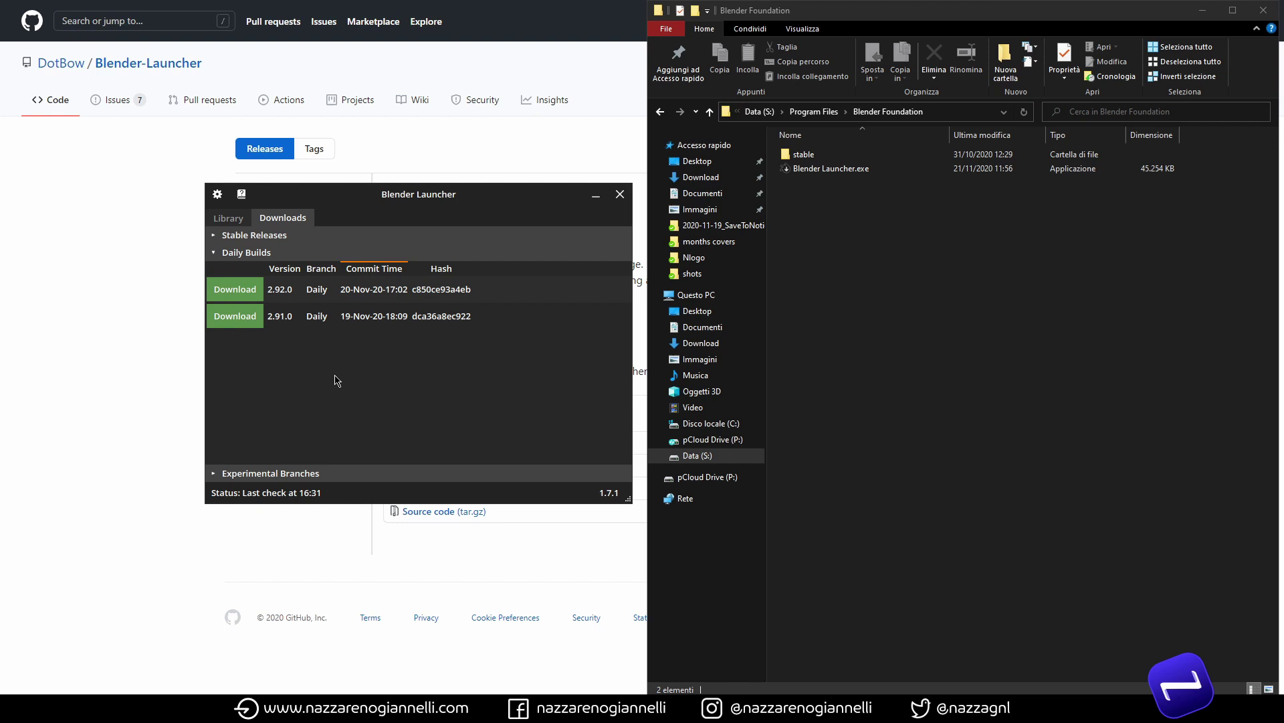
left_click(292, 473)
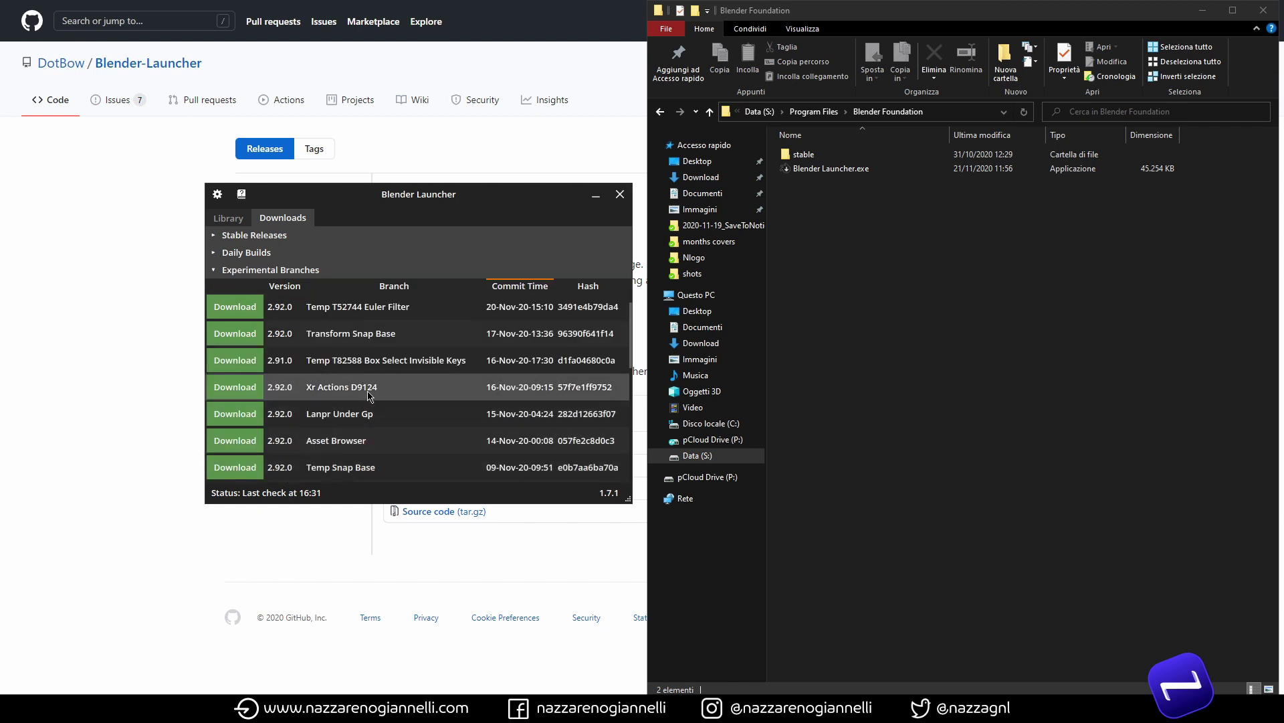
scroll(369, 393, "up", 1)
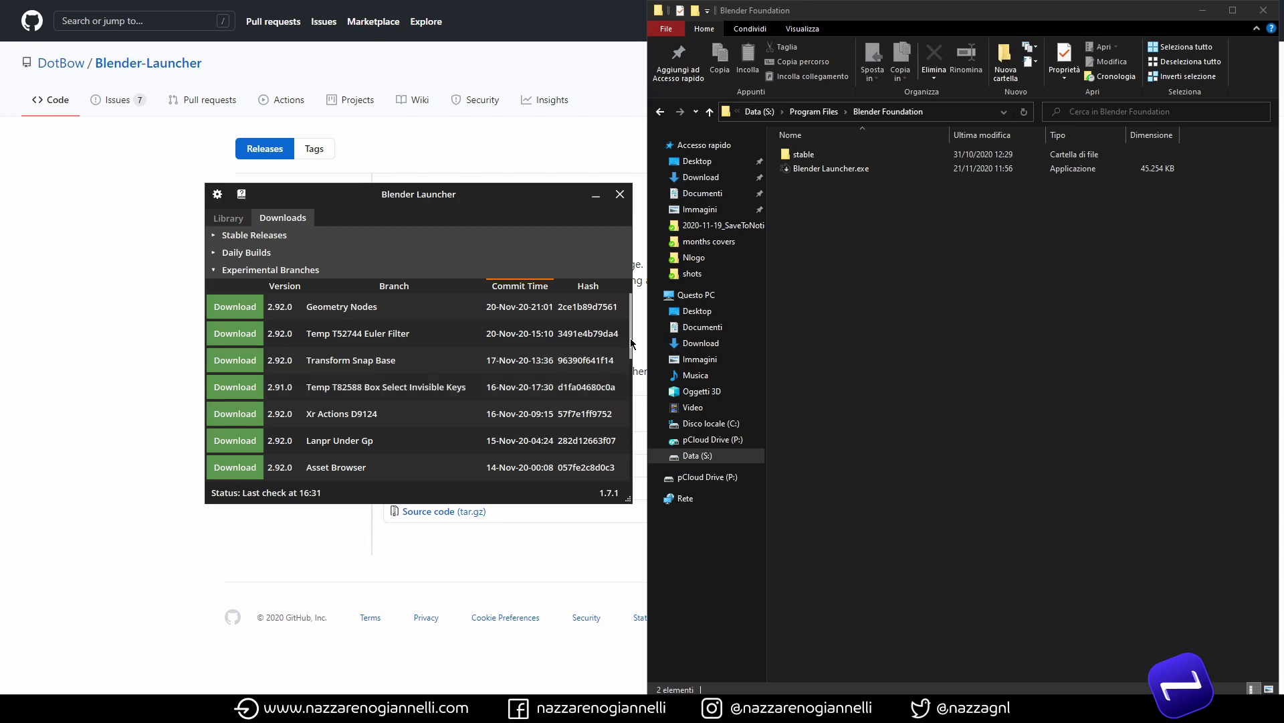
left_click_drag(631, 344, 575, 304)
left_click(228, 217)
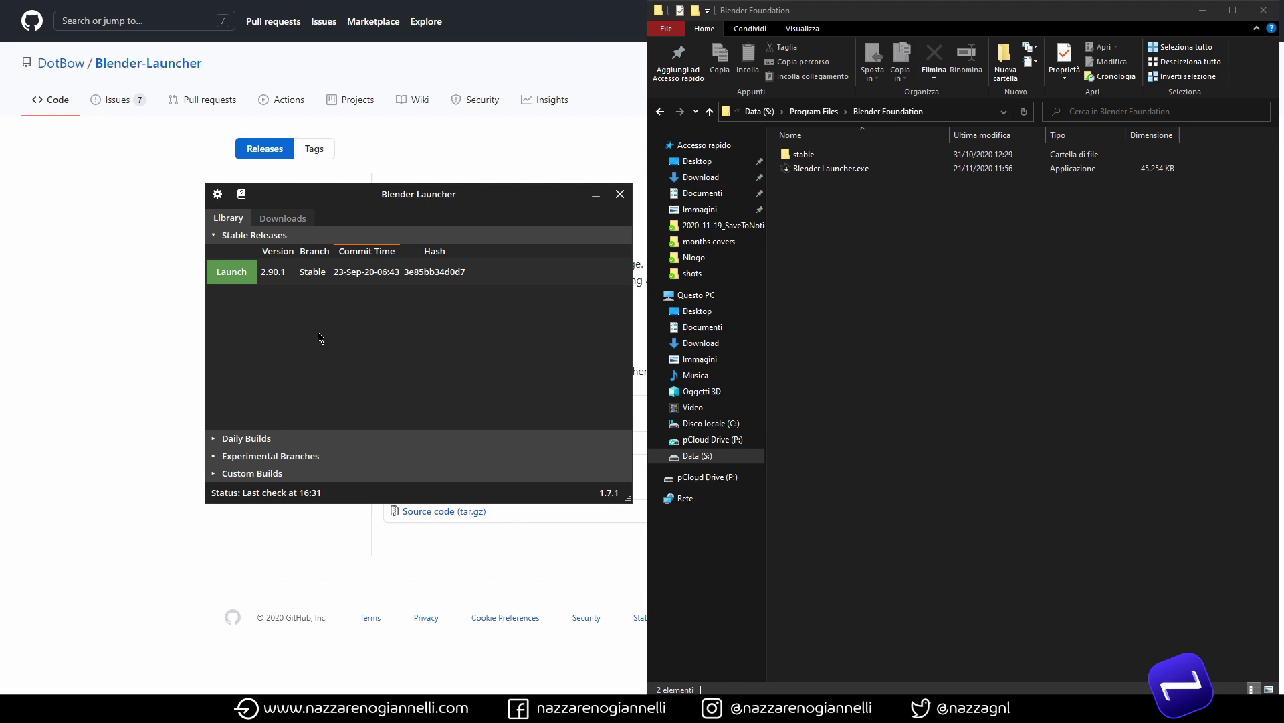
left_click(288, 218)
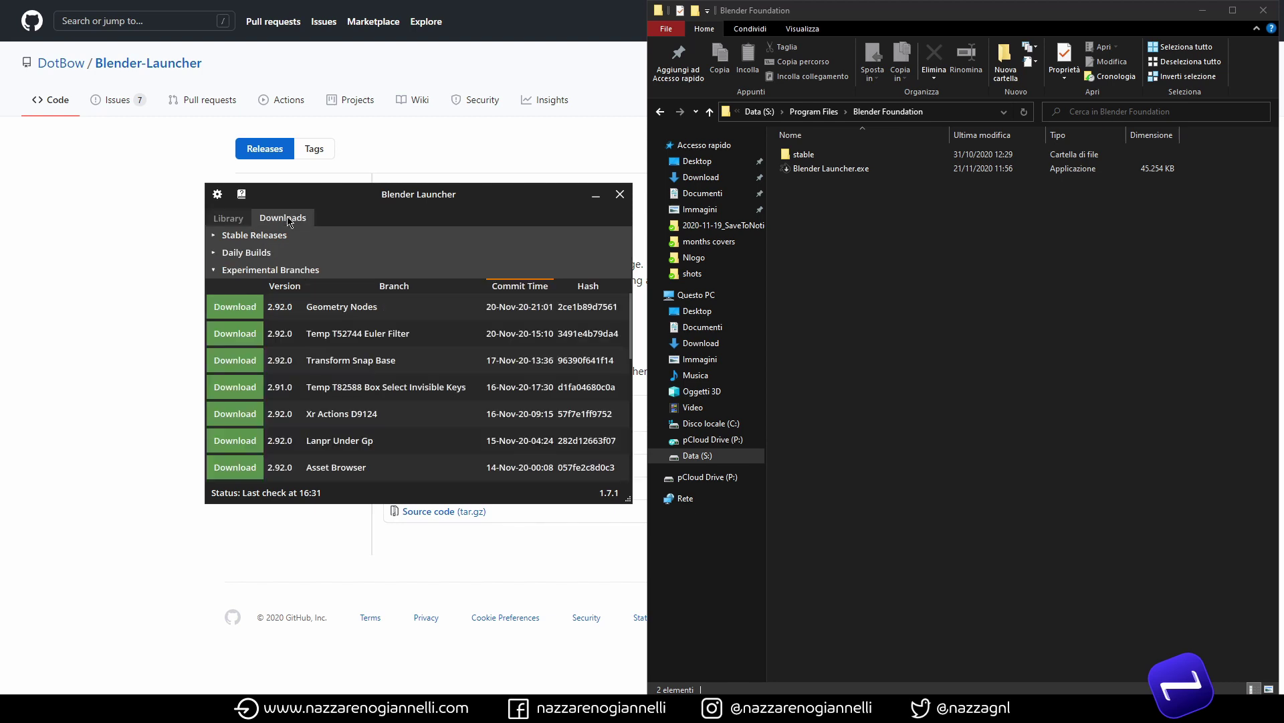
Download and extract the 2.91.0 build from the Daily Builds list in Downloads
left_click(248, 258)
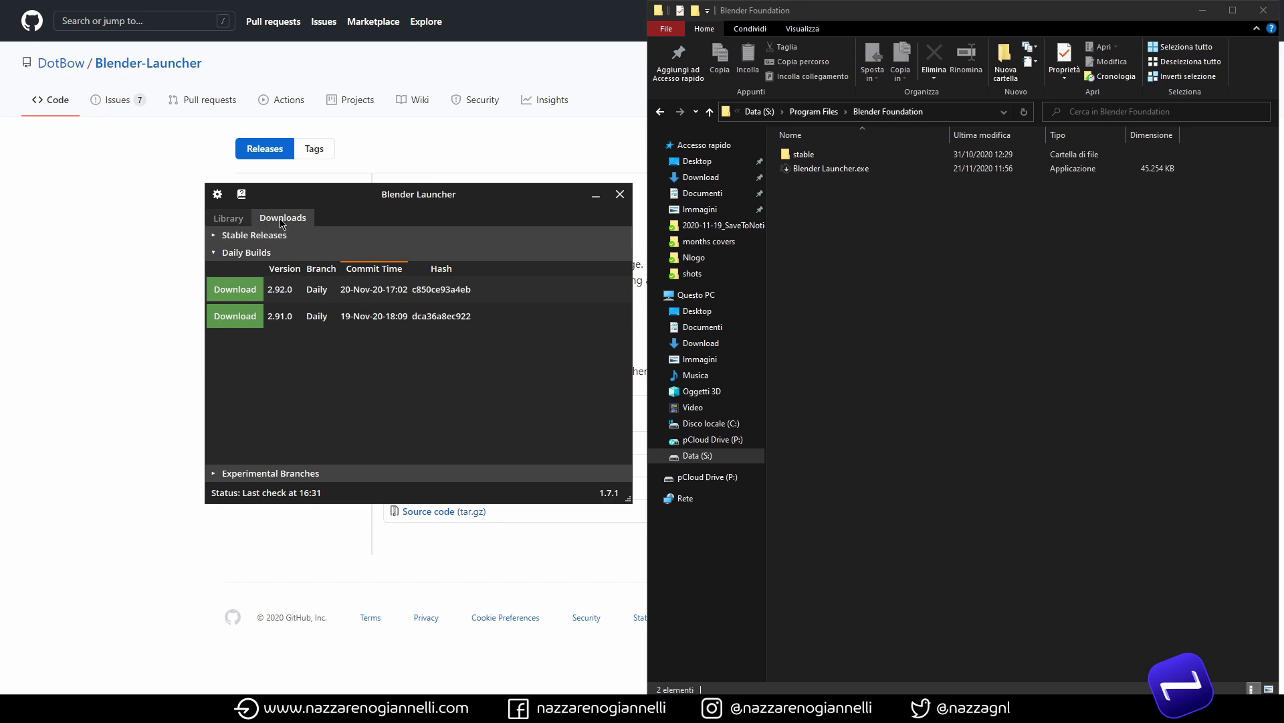
left_click(234, 322)
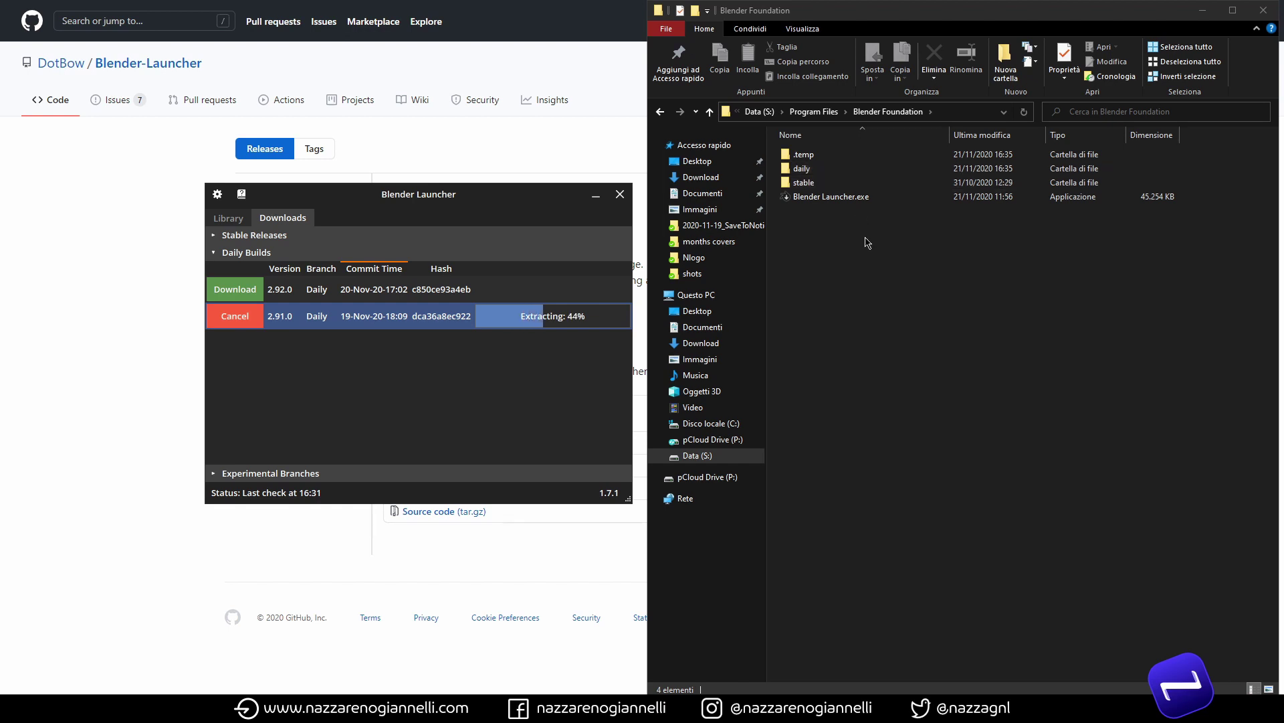
double_click(824, 183)
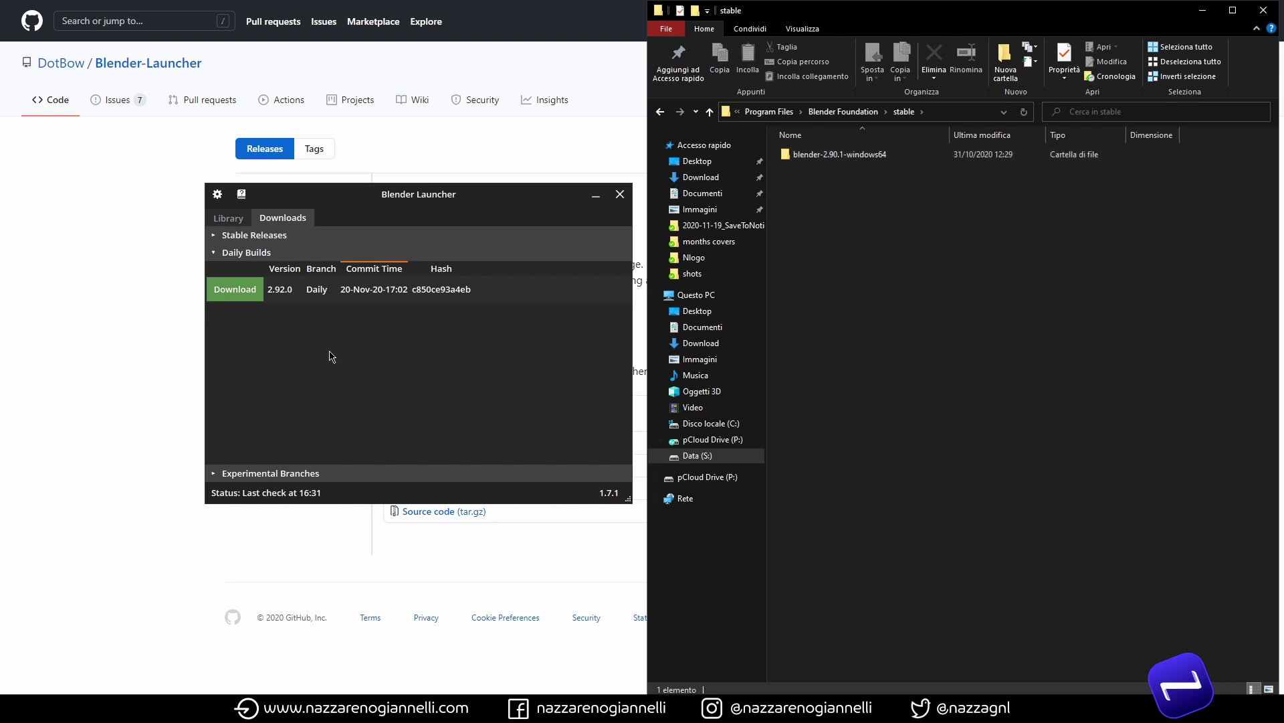
Show the installed 2.91.0 Beta under Library Daily Builds and open its context menu
left_click(231, 220)
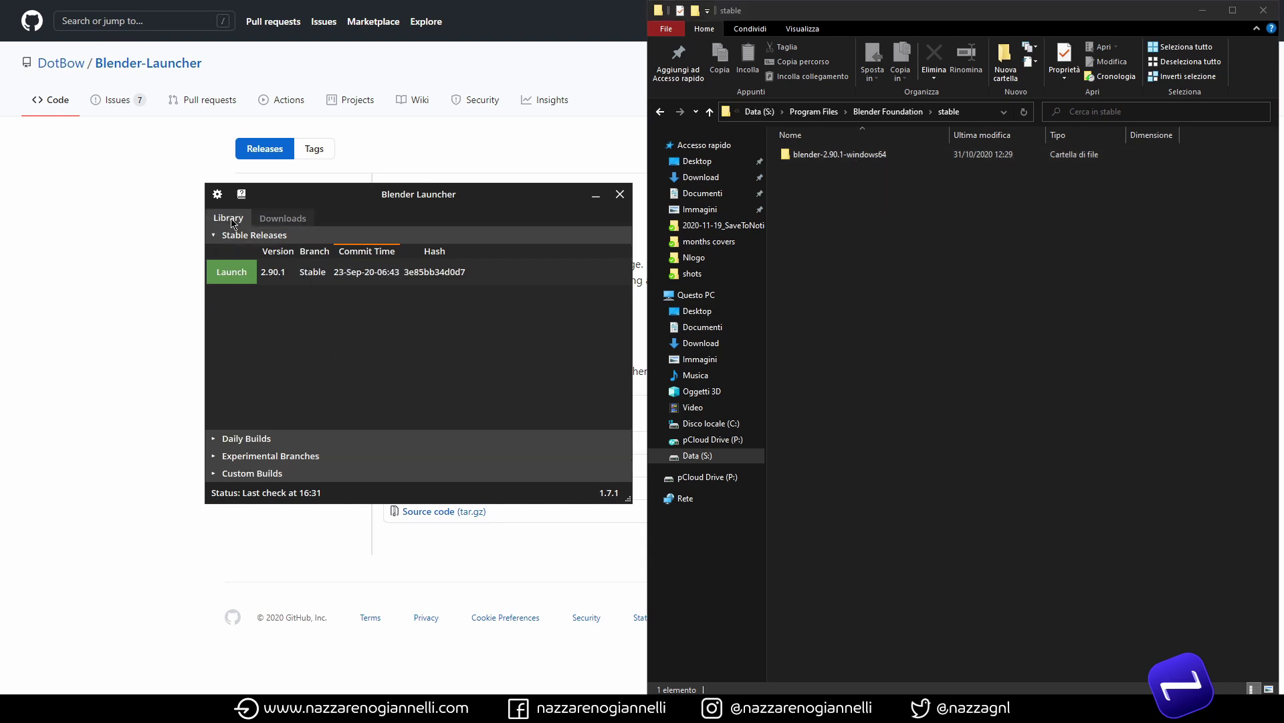
left_click(251, 444)
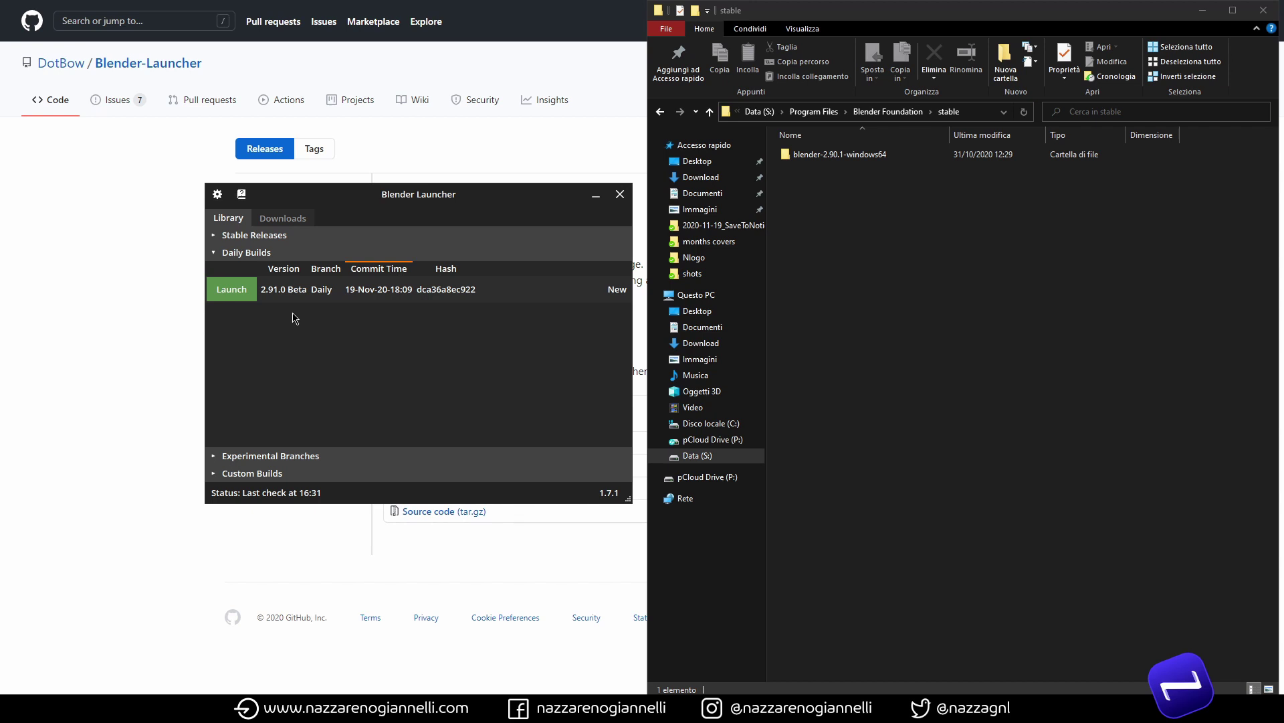
right_click(295, 292)
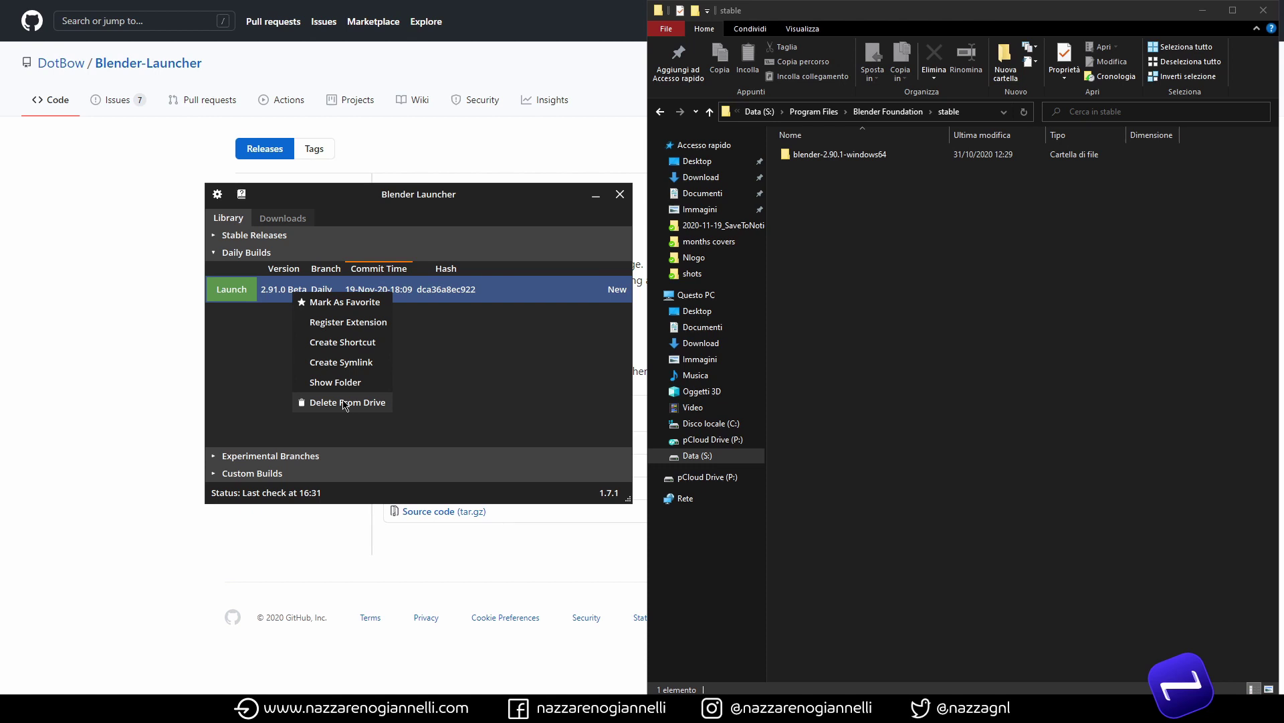
Launch 2.91.0 Beta with Load 2.90 Settings, close the splash, and return to the launcher
left_click(259, 361)
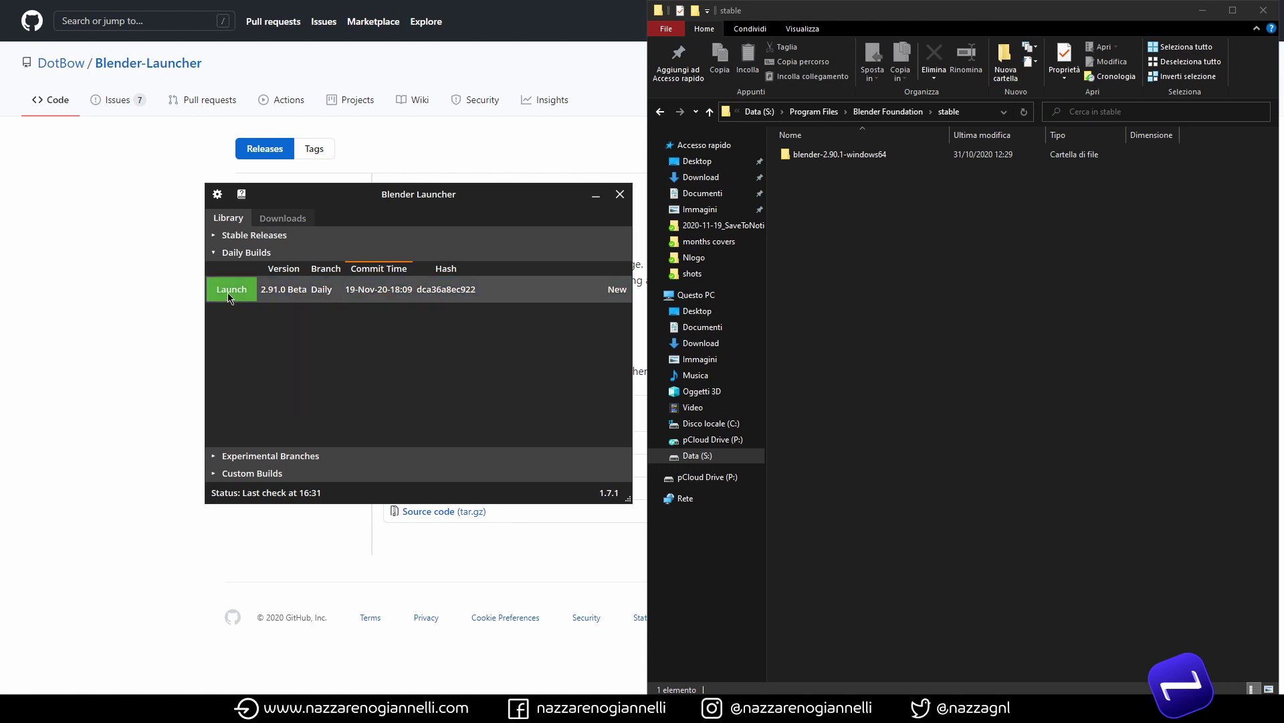
left_click(246, 241)
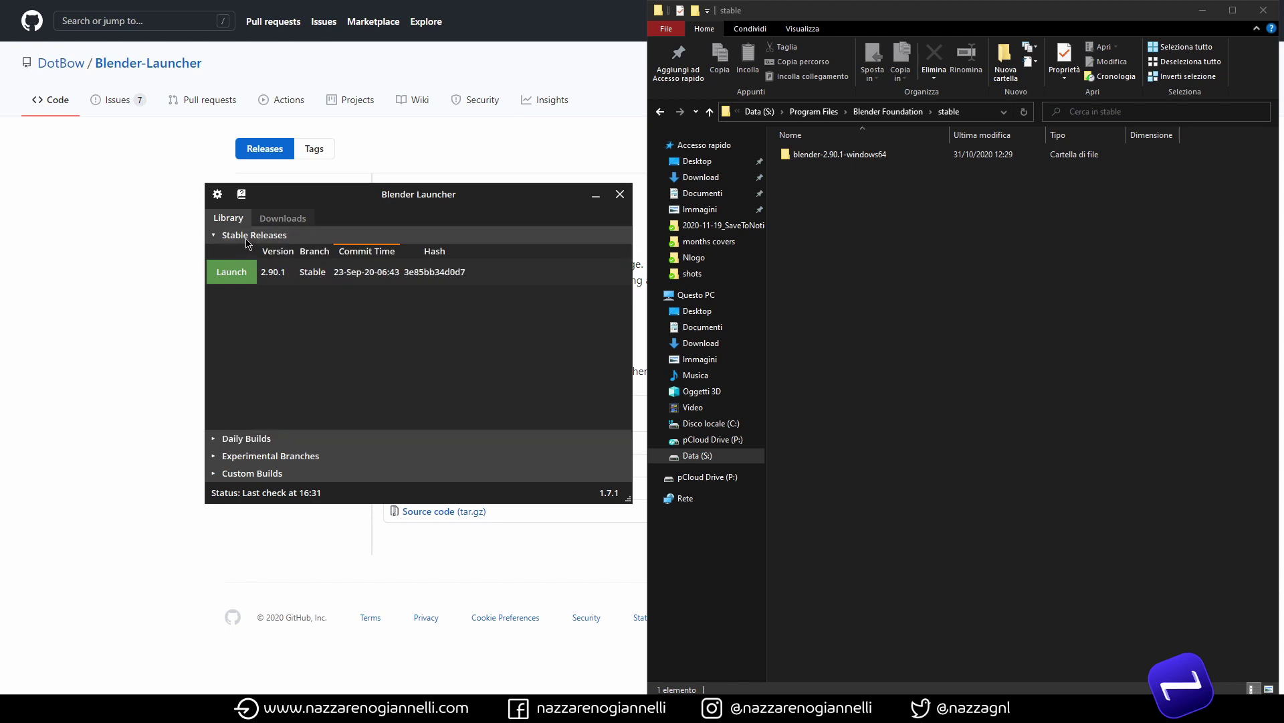
left_click(243, 436)
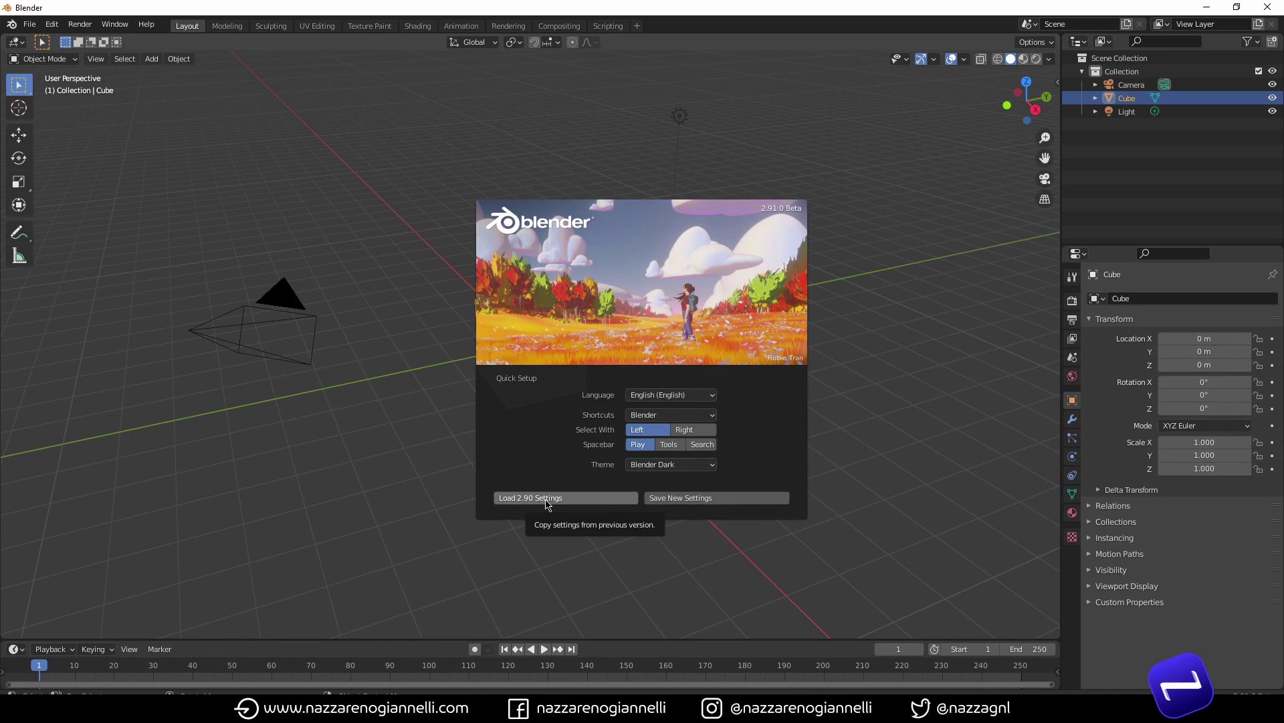
left_click(547, 499)
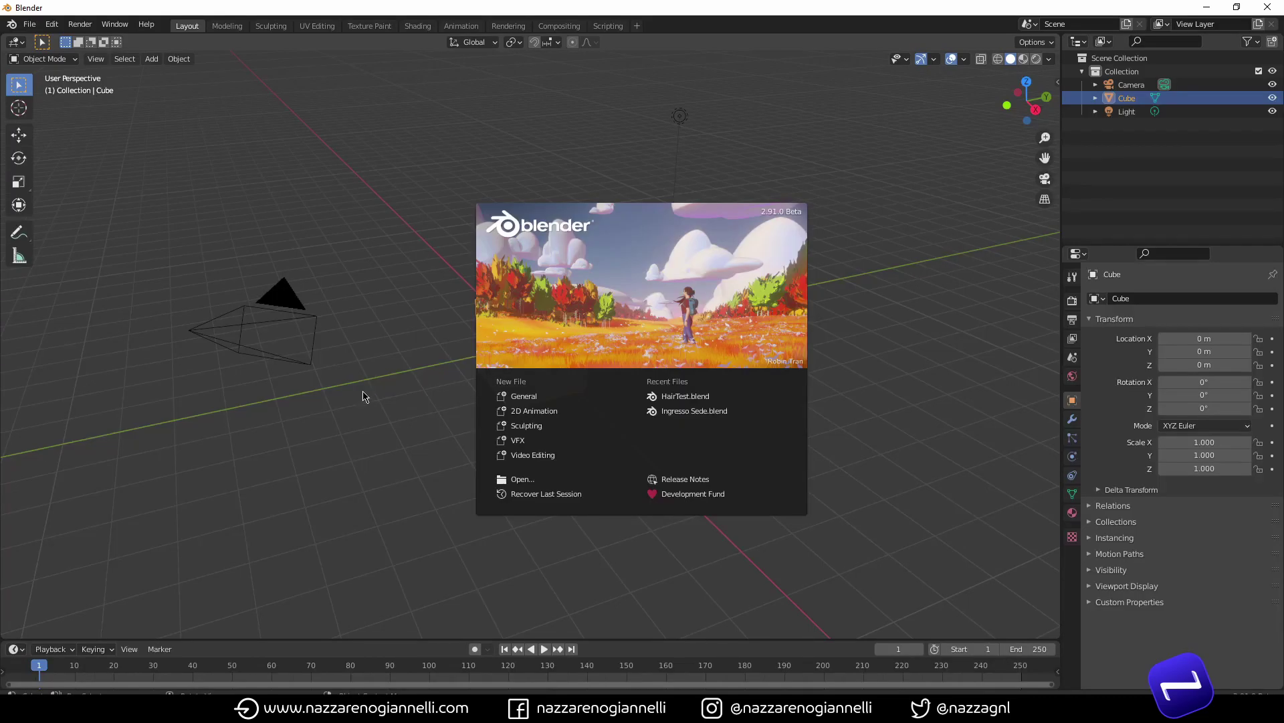
left_click(359, 434)
key("alt+Tab")
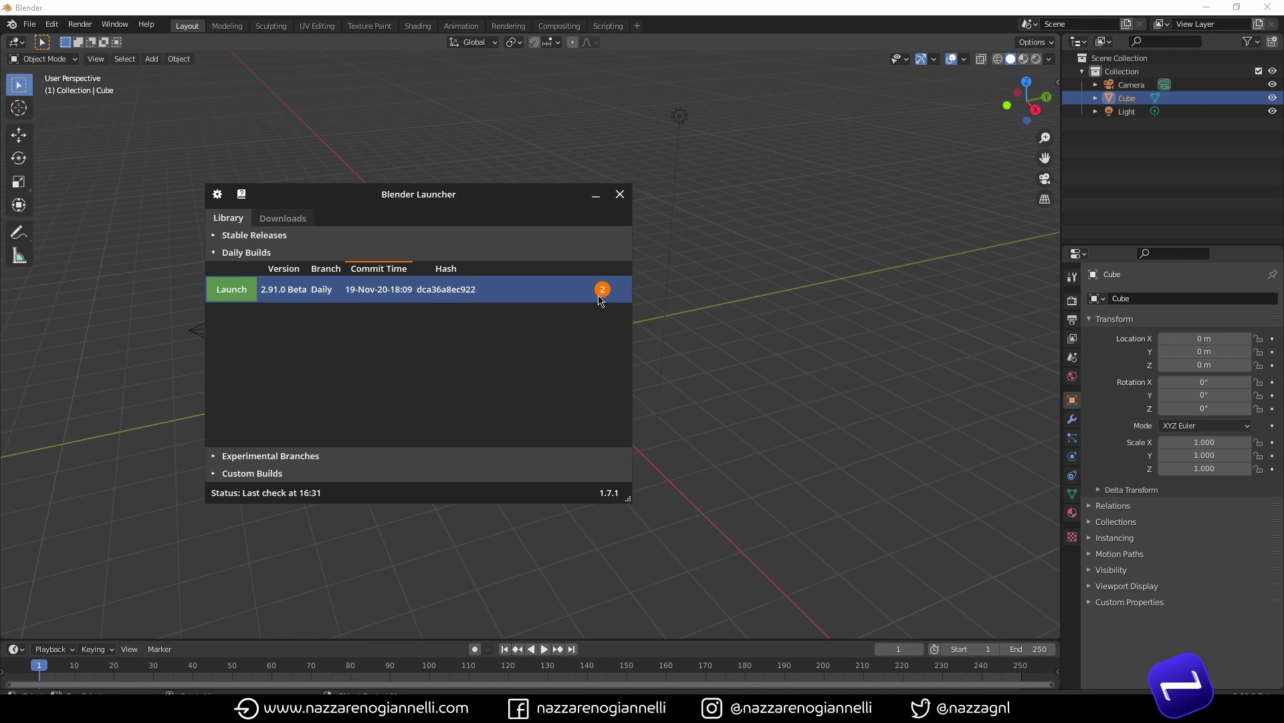
Use Register Extension on 2.91.0 Beta, then open HairTest.blend from the Grooming folder
right_click(302, 289)
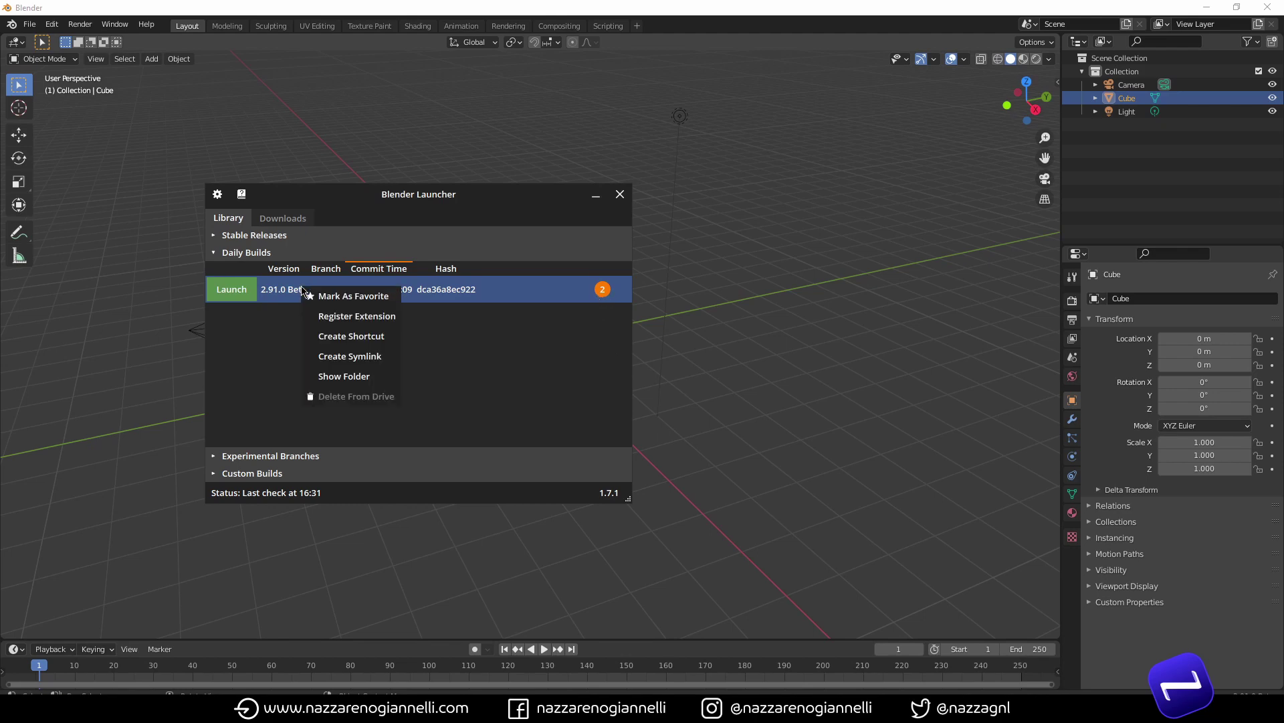
left_click(359, 316)
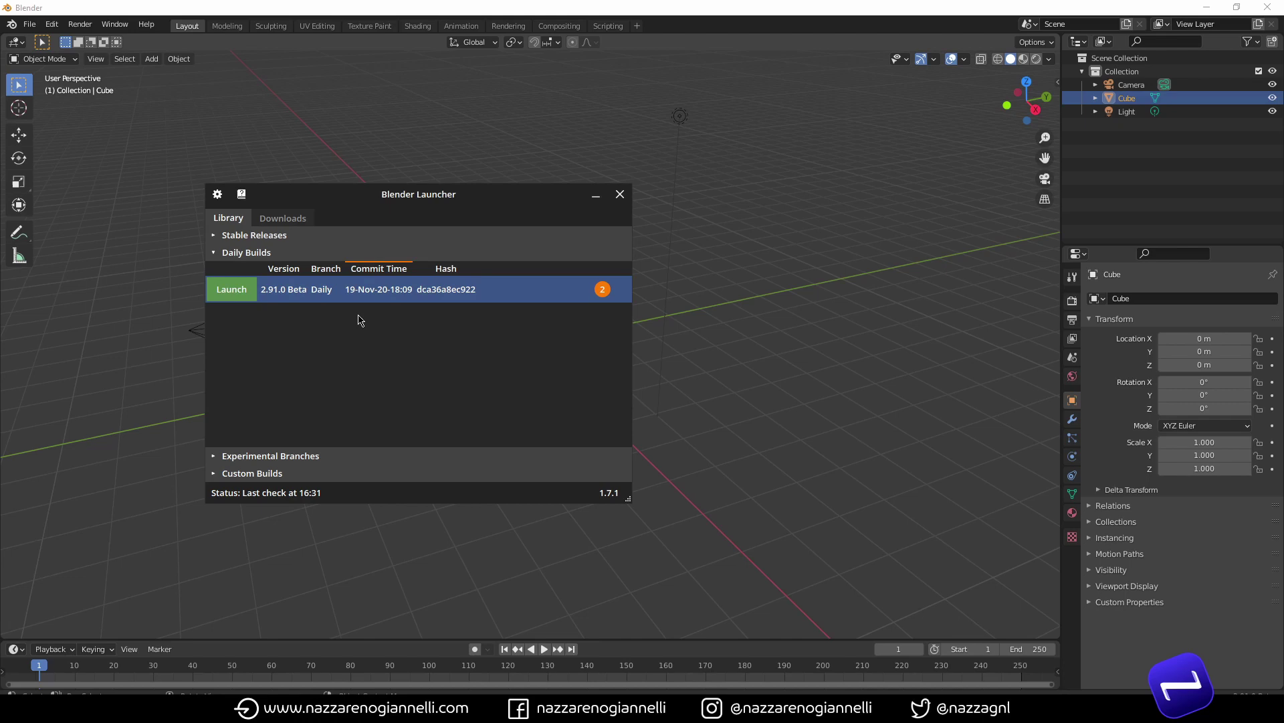
key("alt+Tab")
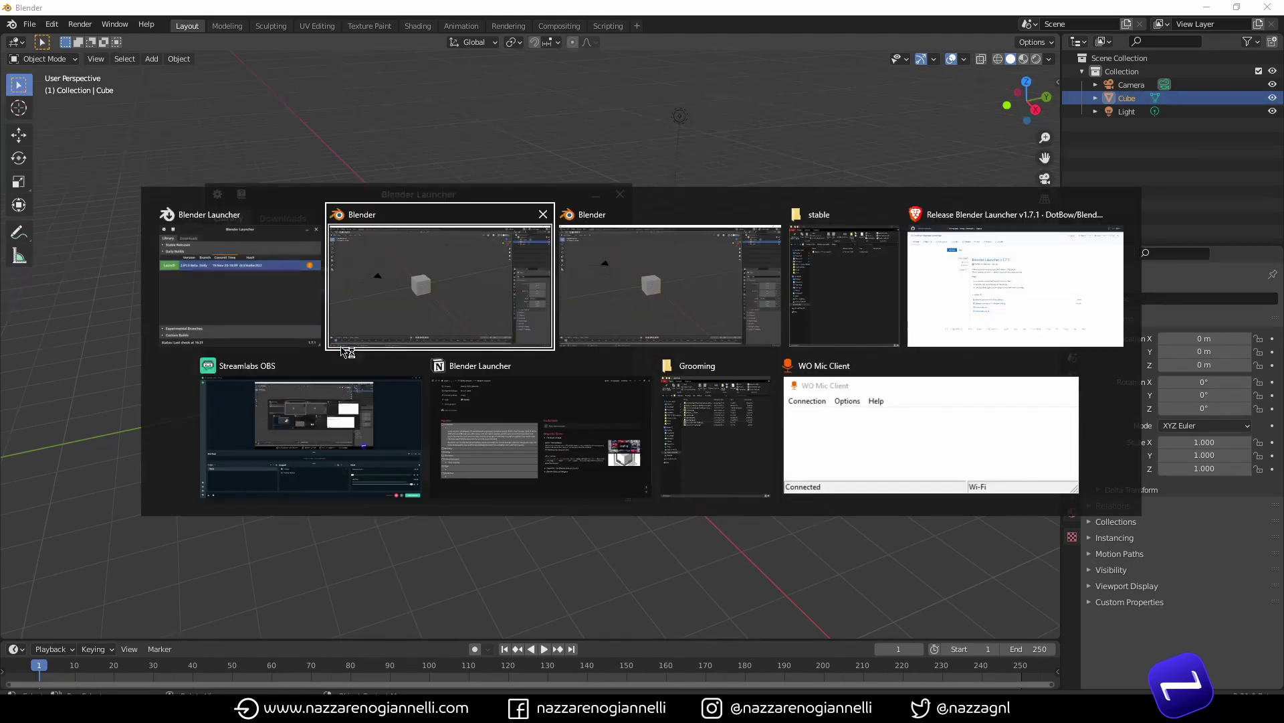
key("alt+Tab")
key("alt+Tab")
key("alt+Tab")
key("alt+Tab")
key("alt+Tab")
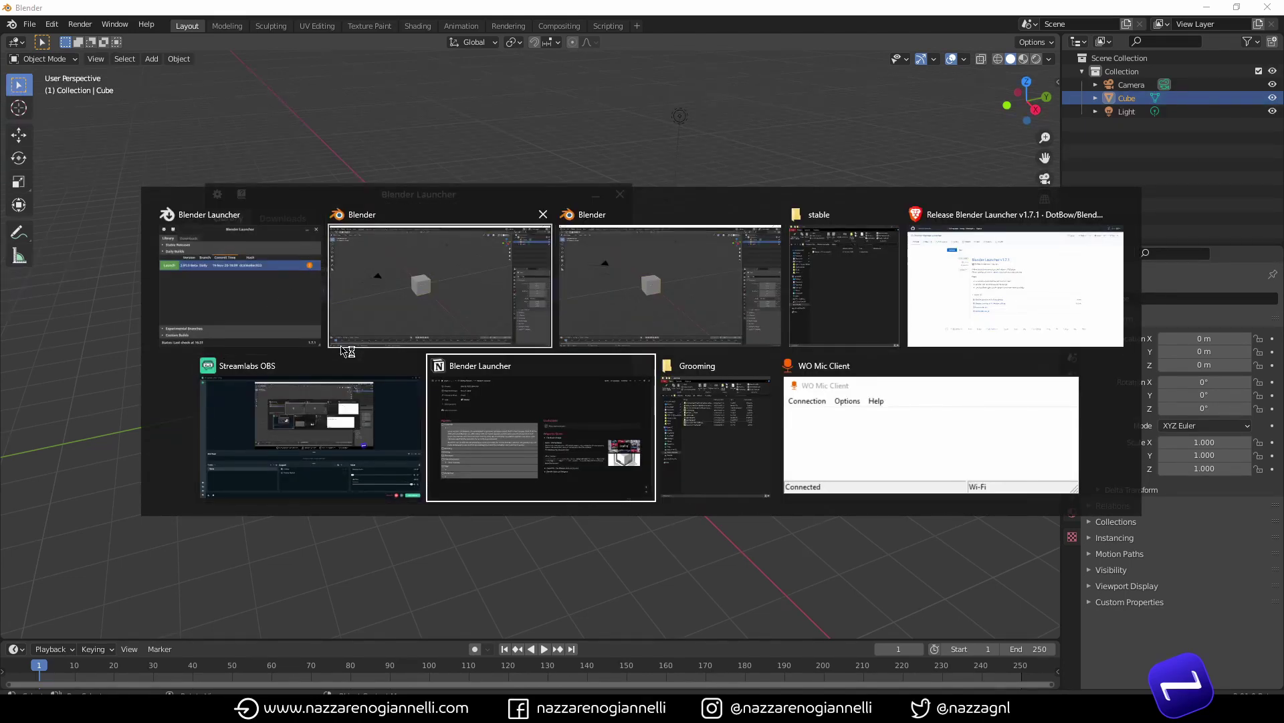
key("alt+Tab")
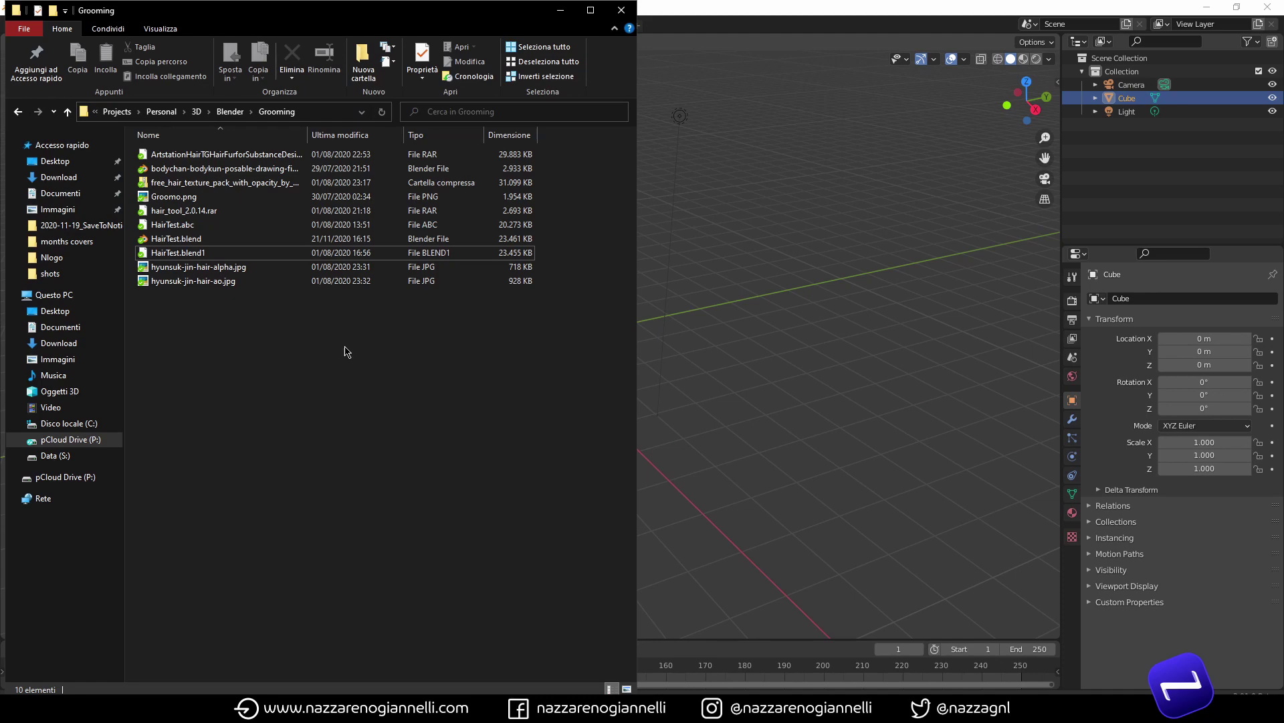
double_click(195, 239)
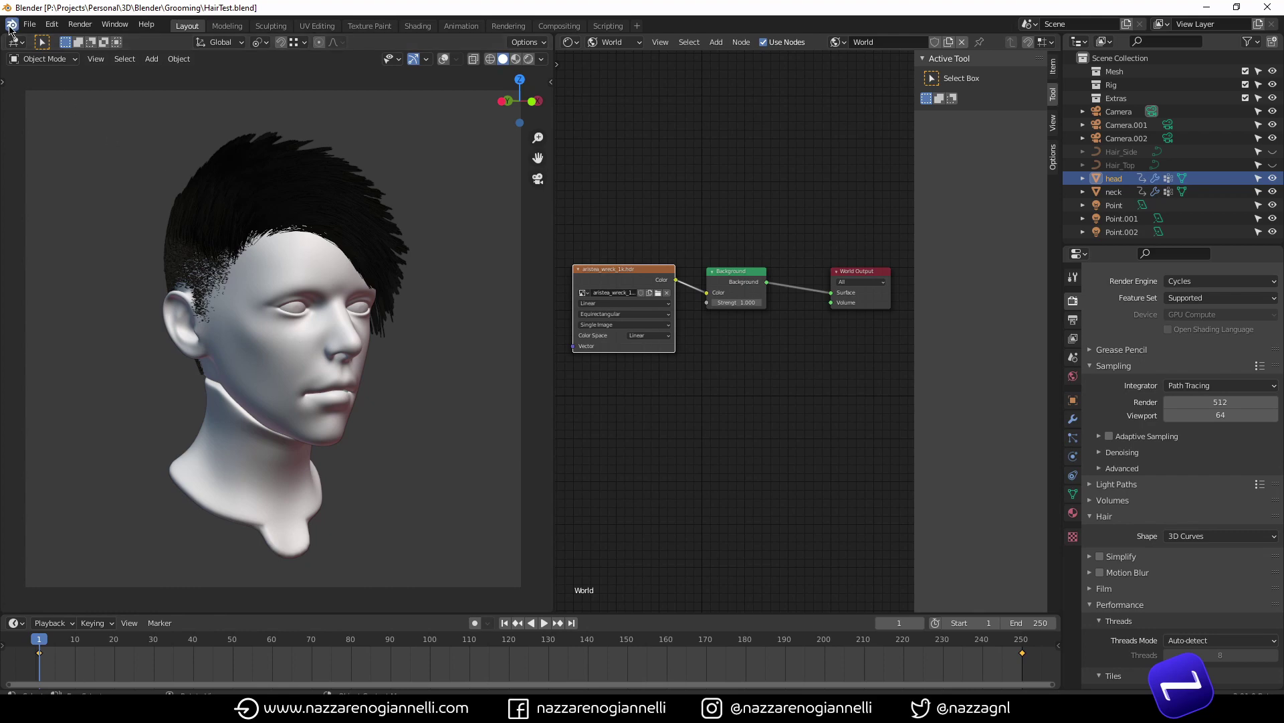
Confirm the 2.91.0 Beta version on Blender's splash screen, then mark that build as favourite in the launcher
left_click(12, 24)
left_click(28, 39)
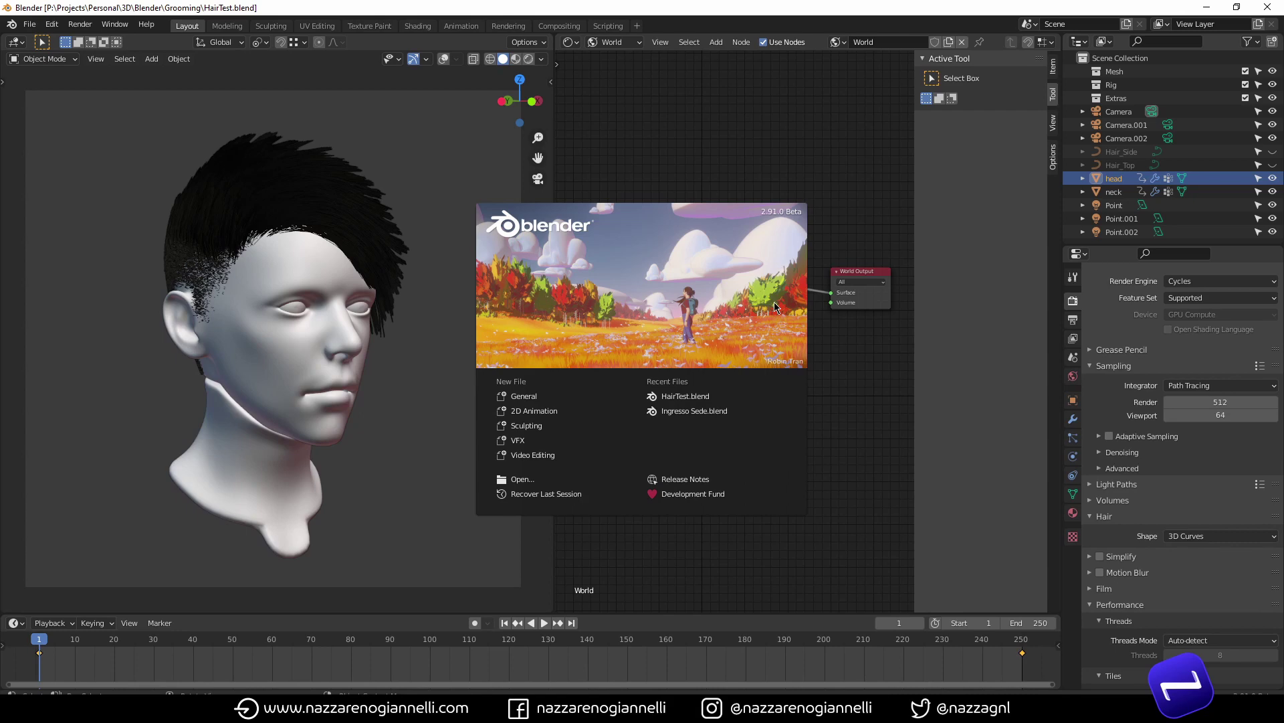
key("alt+Tab")
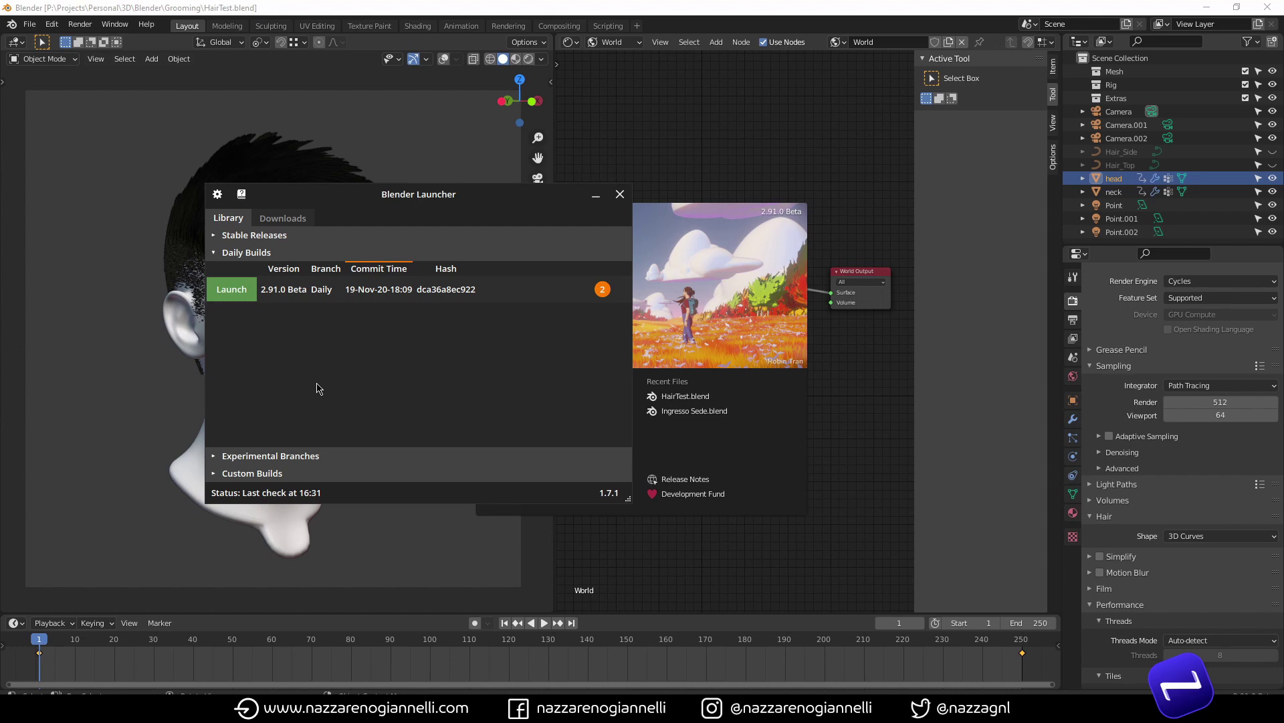
right_click(319, 297)
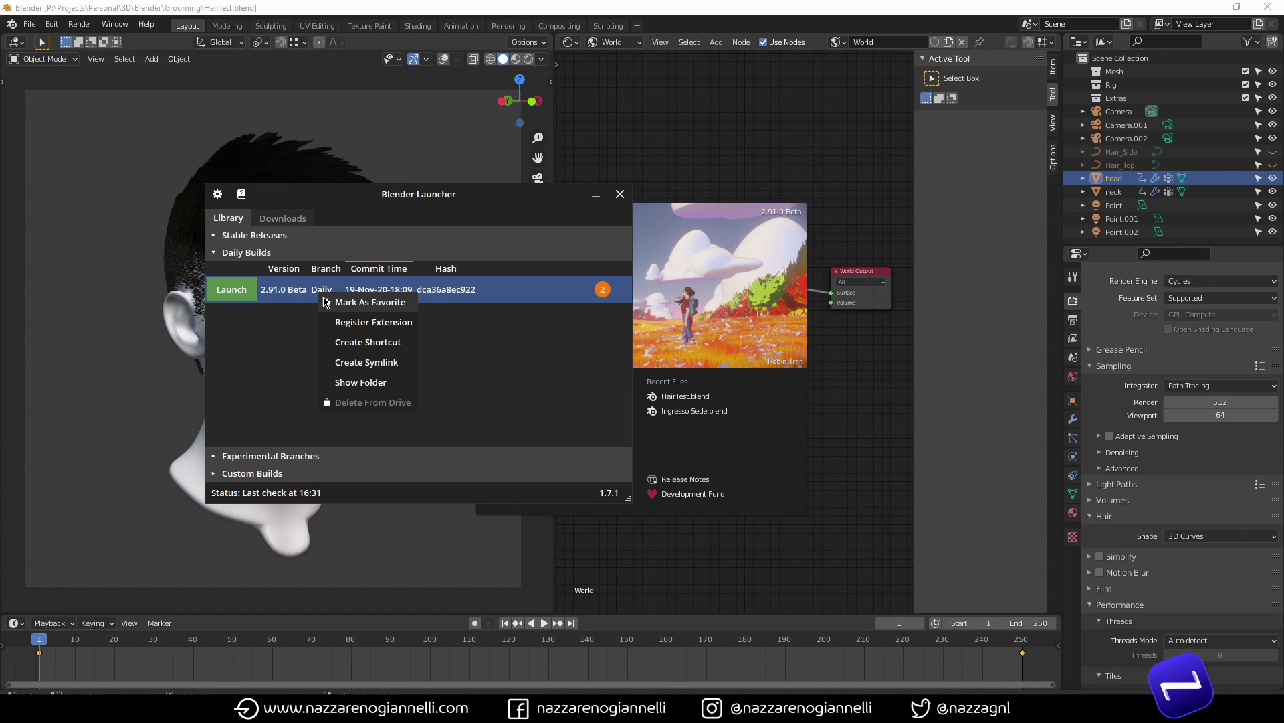
left_click(376, 304)
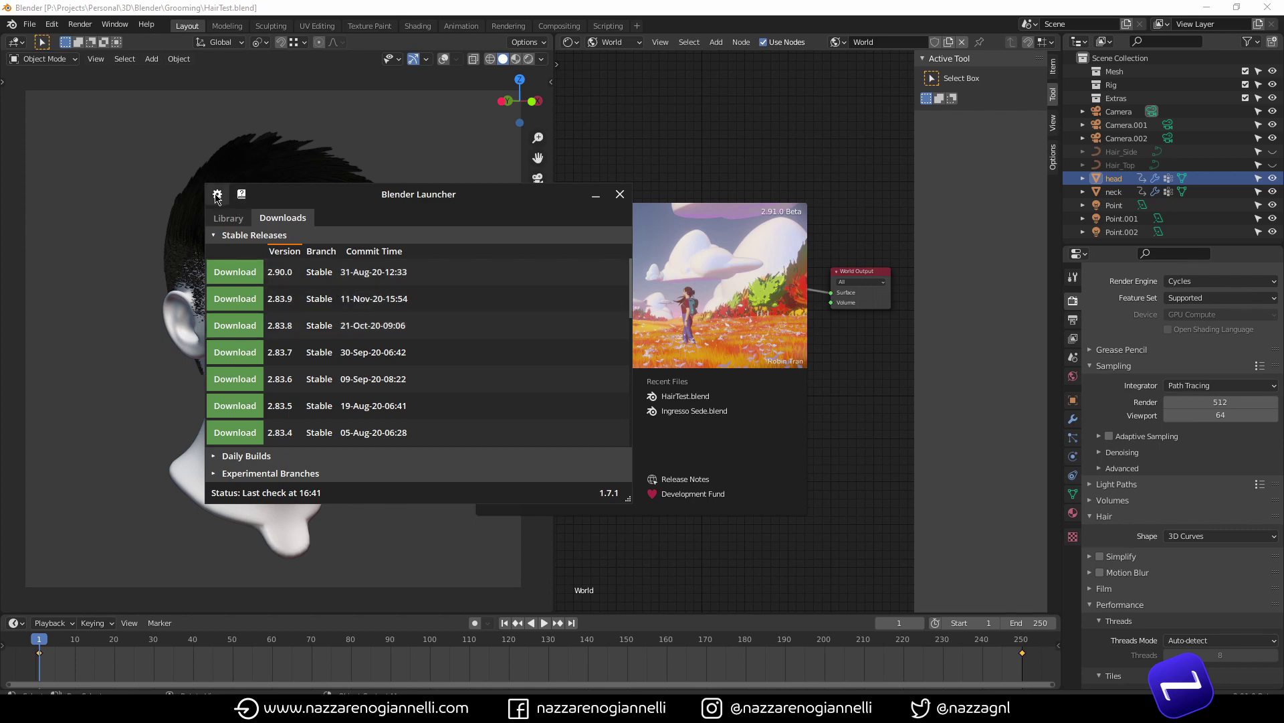
left_click(217, 196)
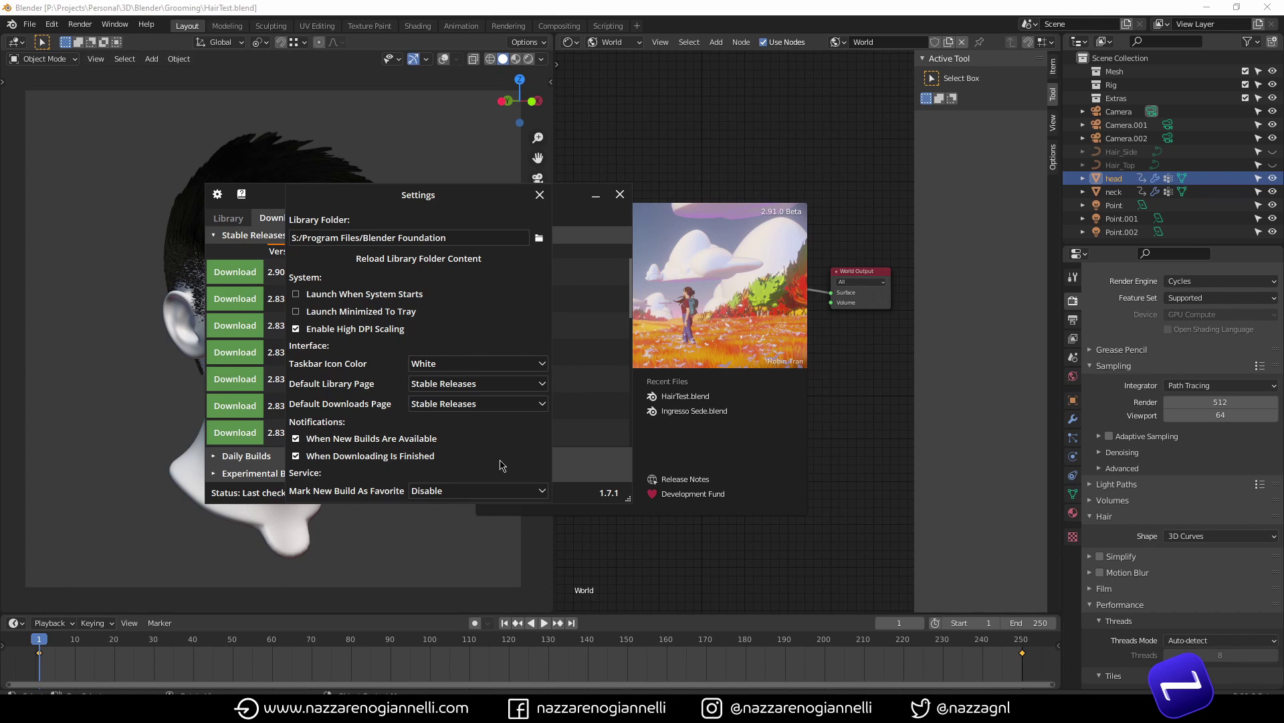
Close the settings and launcher window, then reopen Blender Launcher from the system tray
left_click(539, 194)
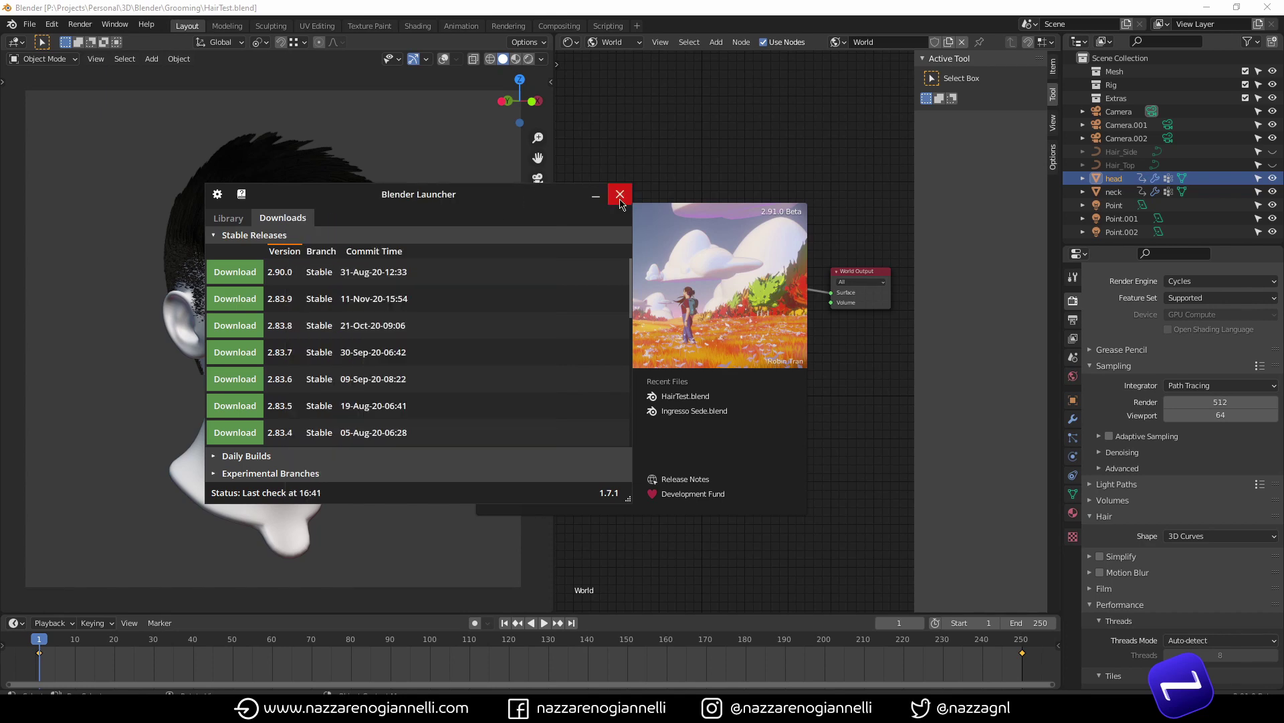
left_click(620, 194)
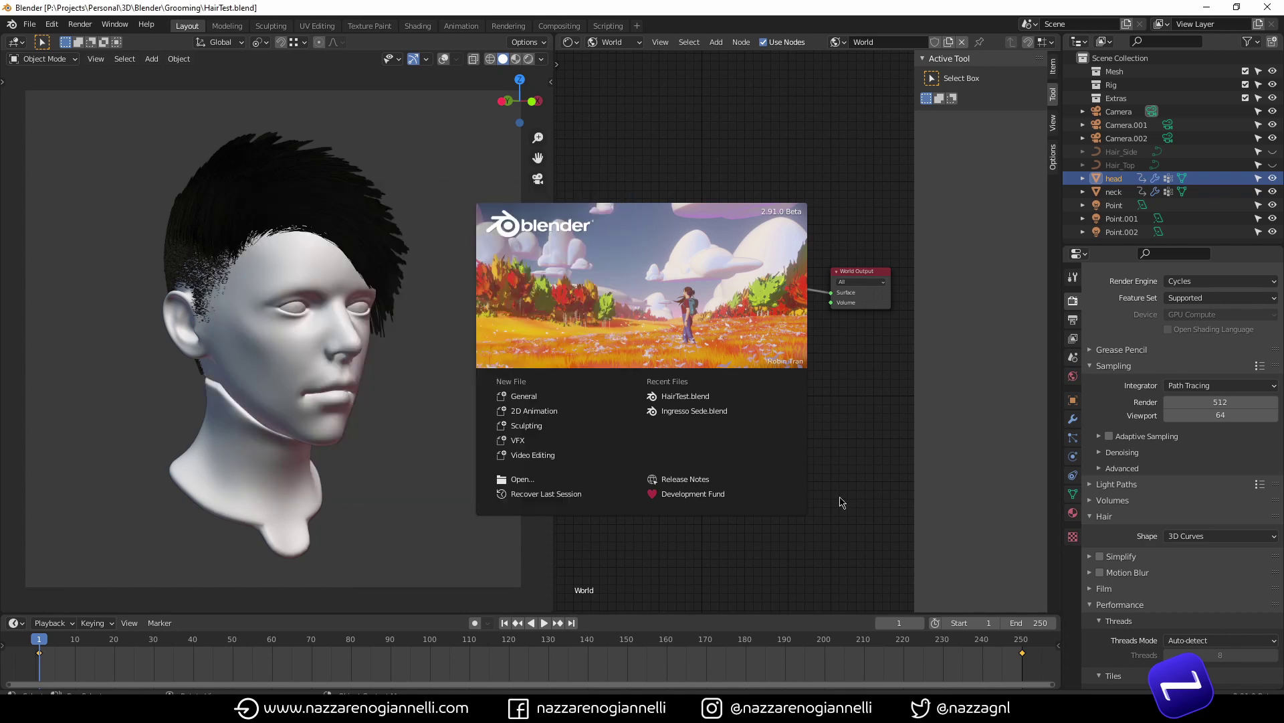
left_click(1146, 711)
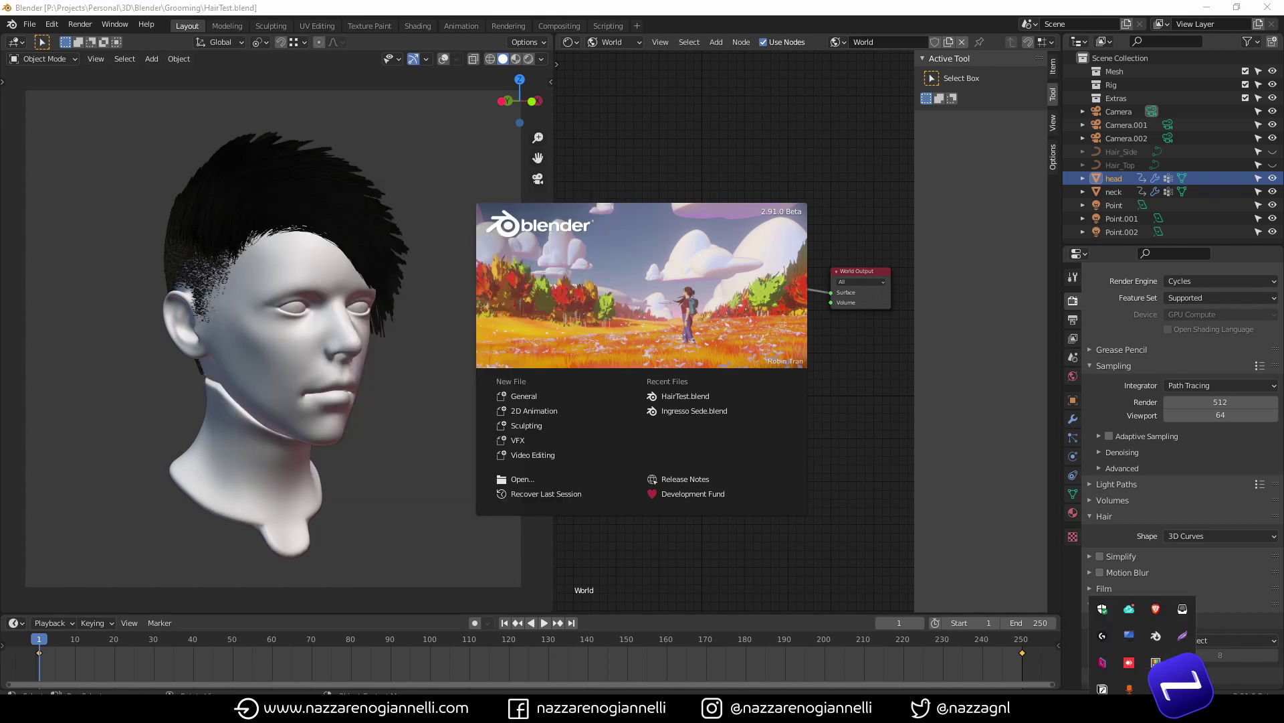
left_click(1157, 637)
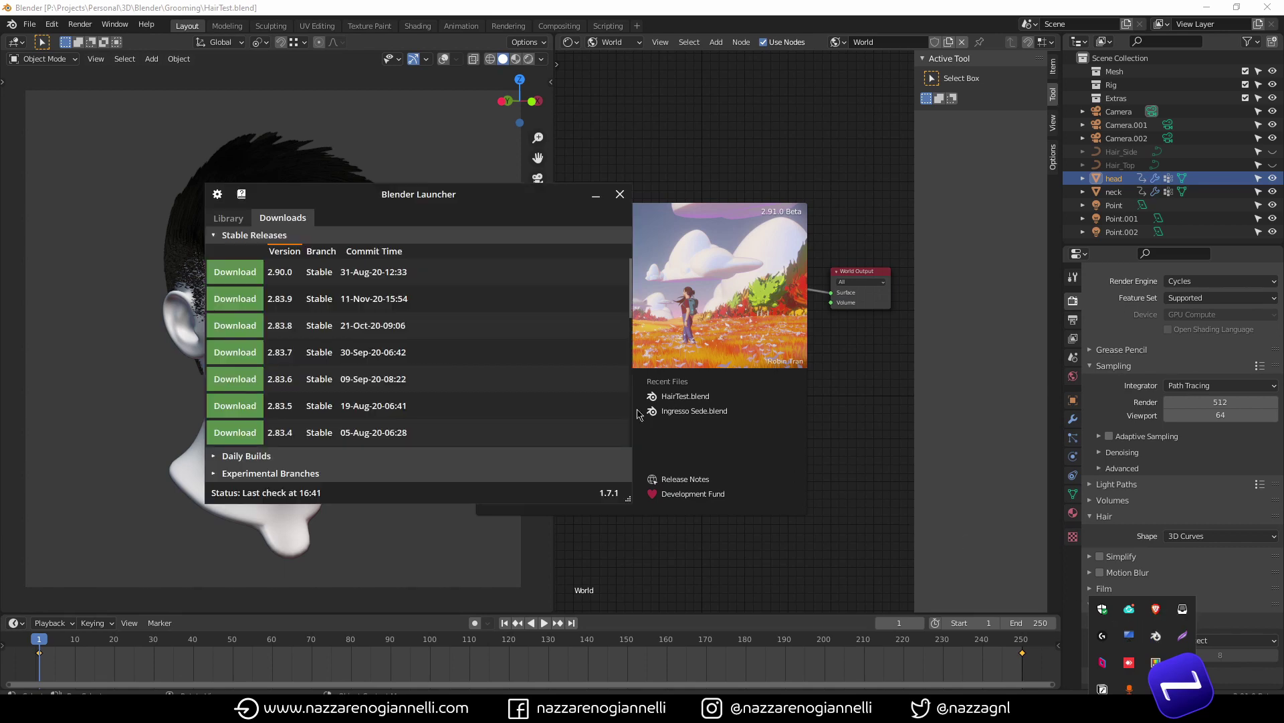
Browse the installed stable releases in Library and the stable releases available in Downloads
left_click(226, 219)
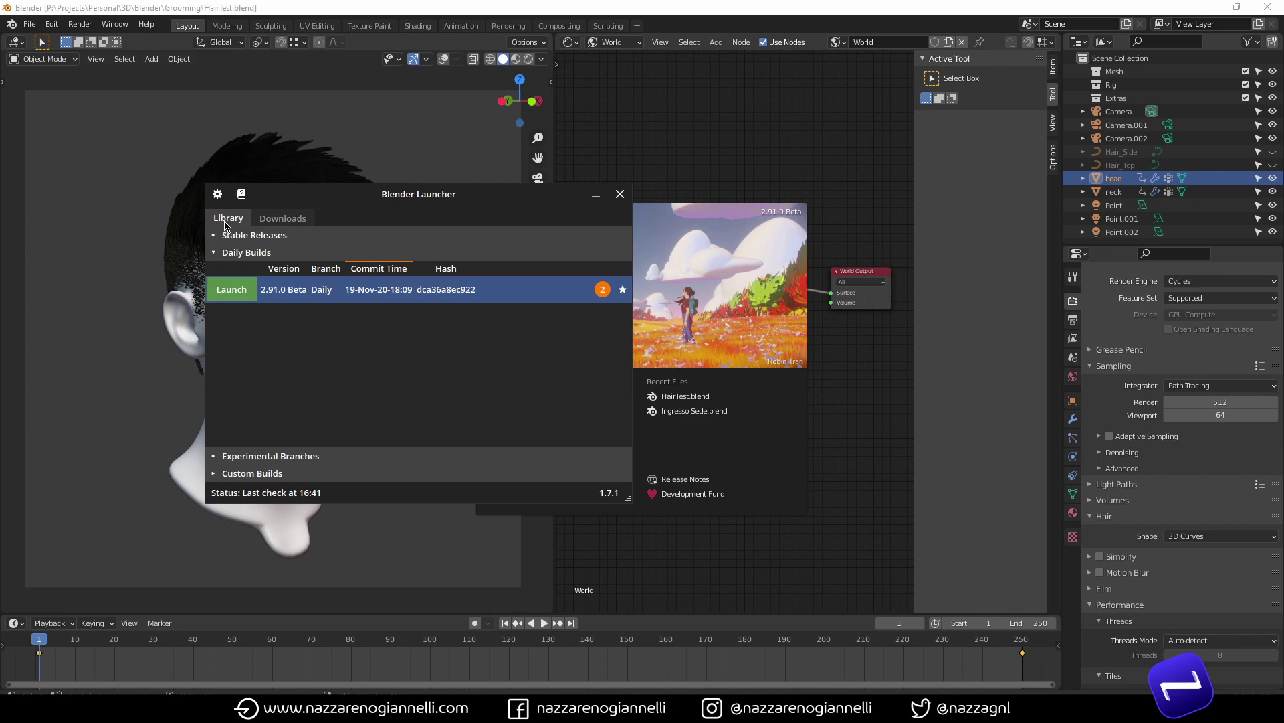
left_click(231, 237)
left_click(283, 218)
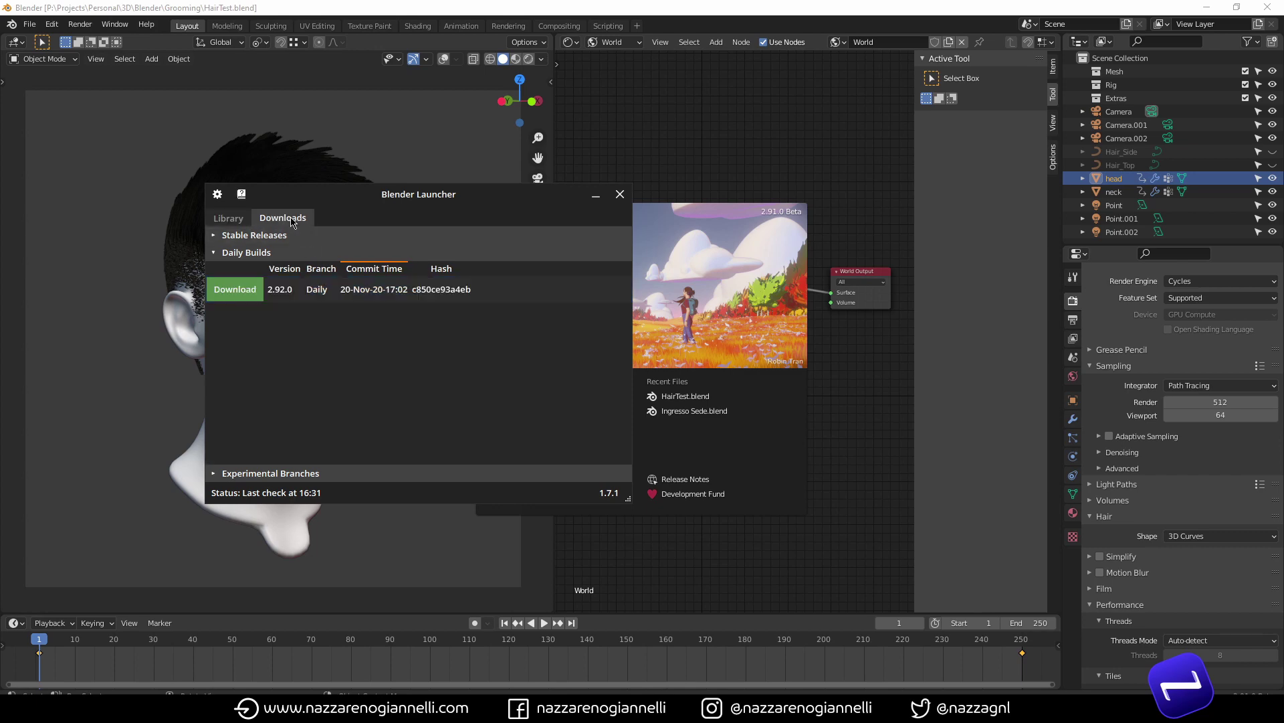
left_click(257, 236)
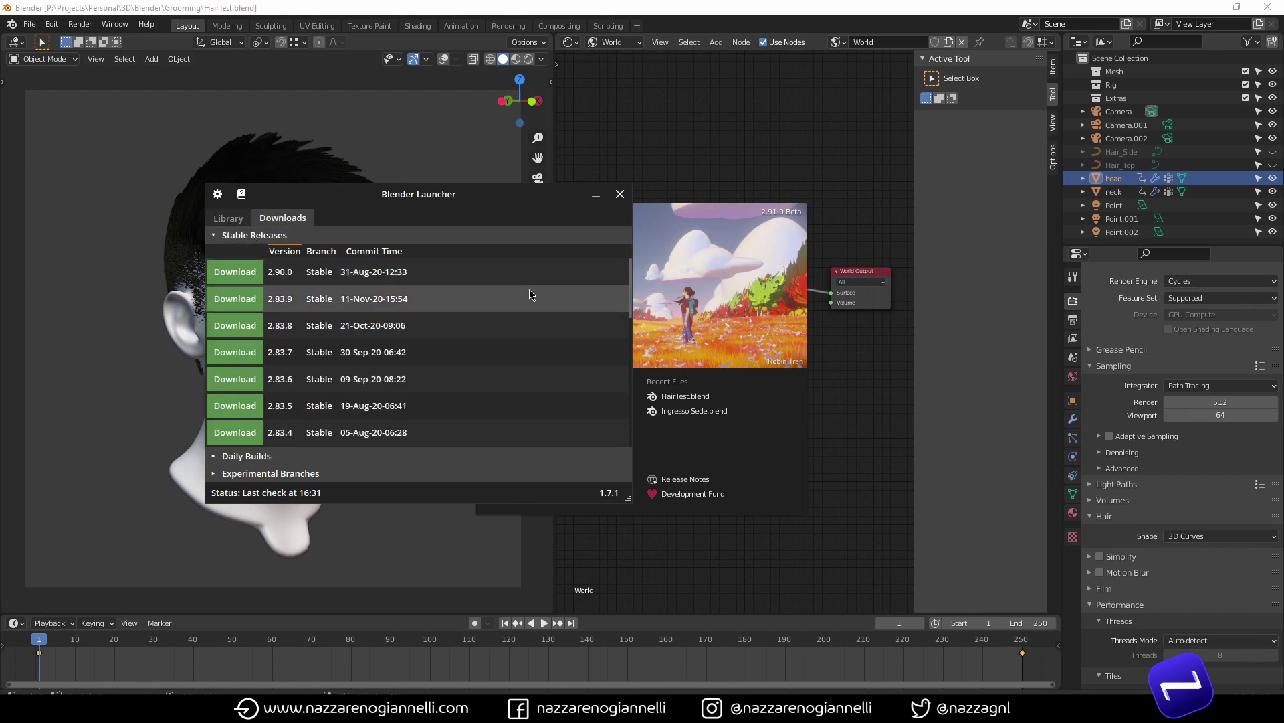